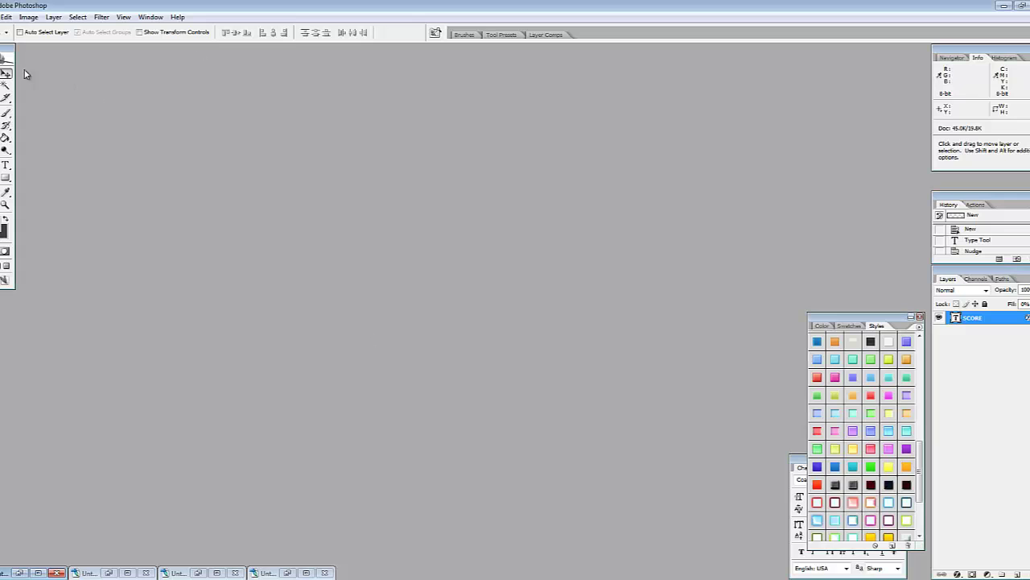
Create a new transparent RGB document 320 pixels wide and 128 pixels high
left_click(0, 17)
left_click(5, 30)
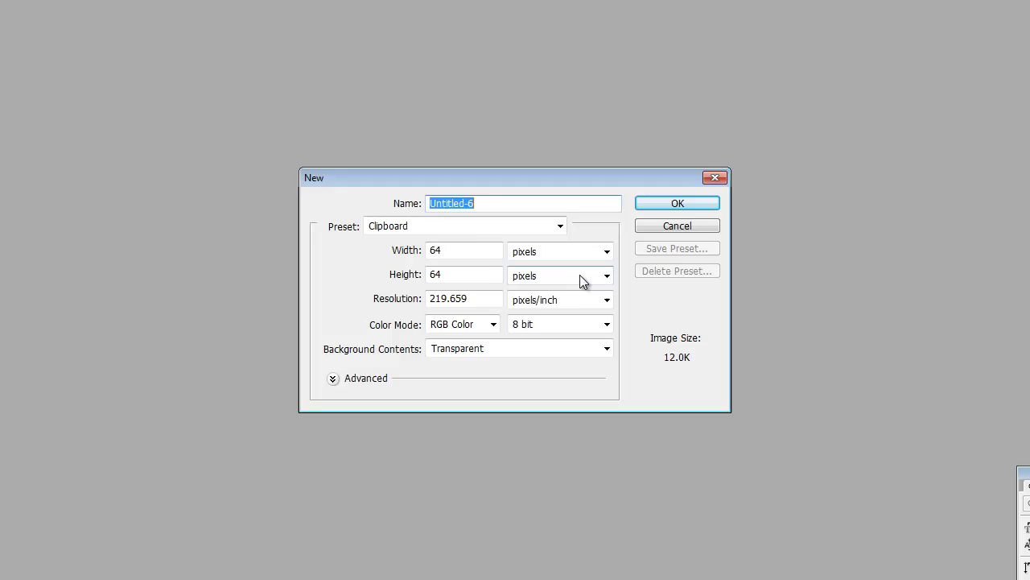
left_click(475, 249)
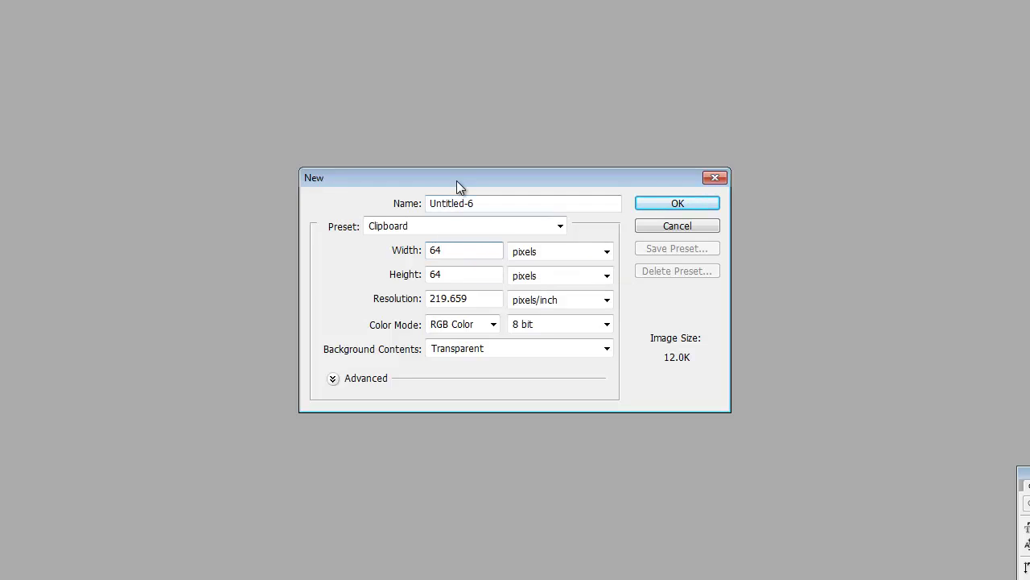
left_click(475, 272)
left_click(479, 256)
type("0")
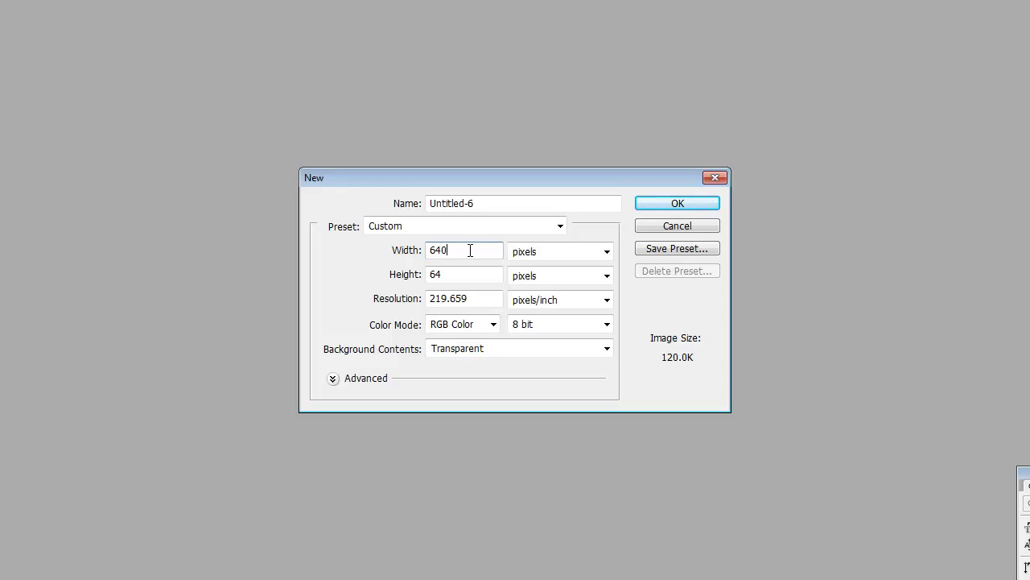
left_click(467, 252)
double_click(467, 252)
double_click(470, 269)
type("128")
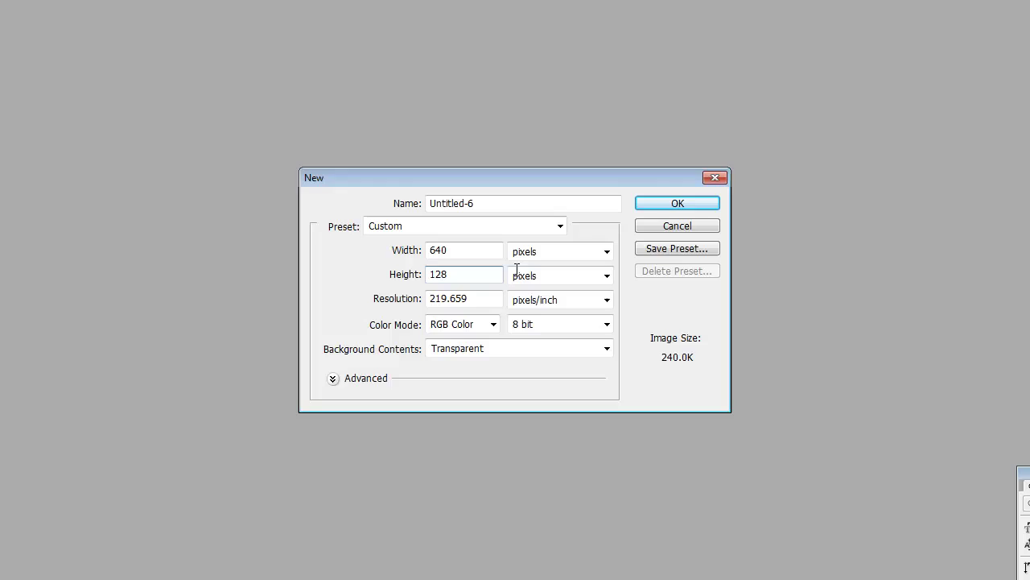
double_click(492, 256)
type("320")
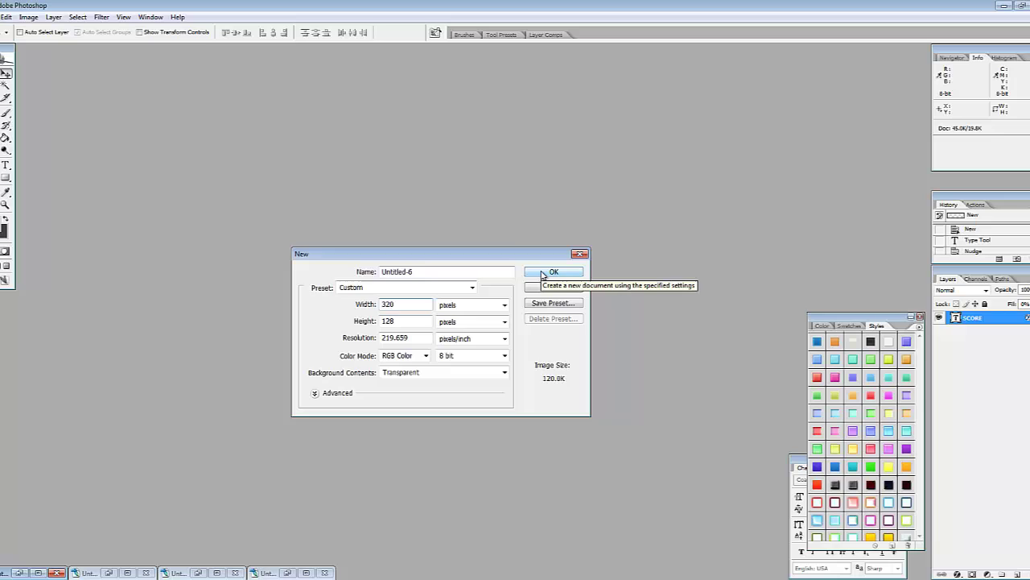
left_click(573, 274)
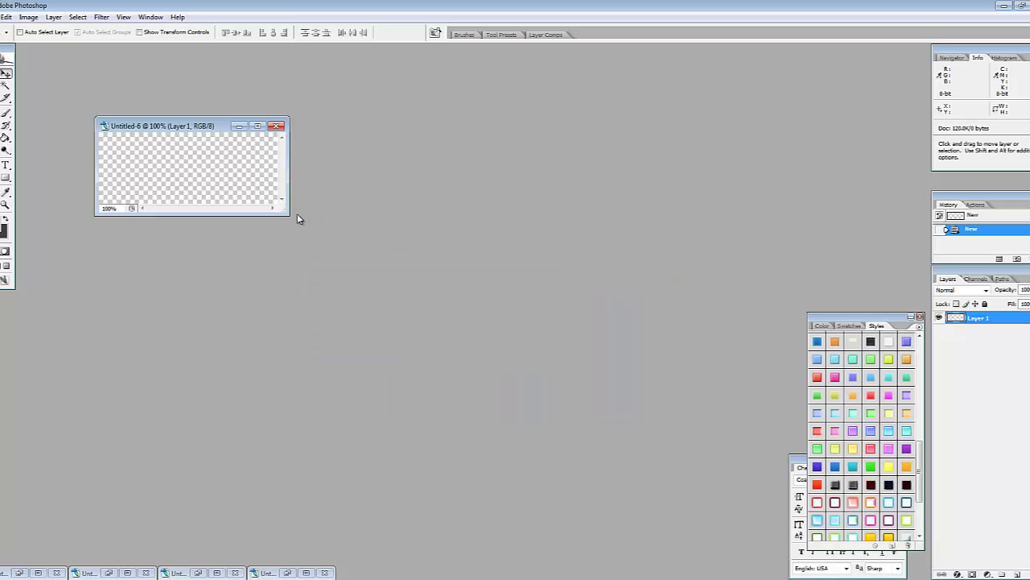
Enlarge the 320 × 128 document's window, zoom it to 200% and move it up to free space below
left_click_drag(292, 213, 672, 299)
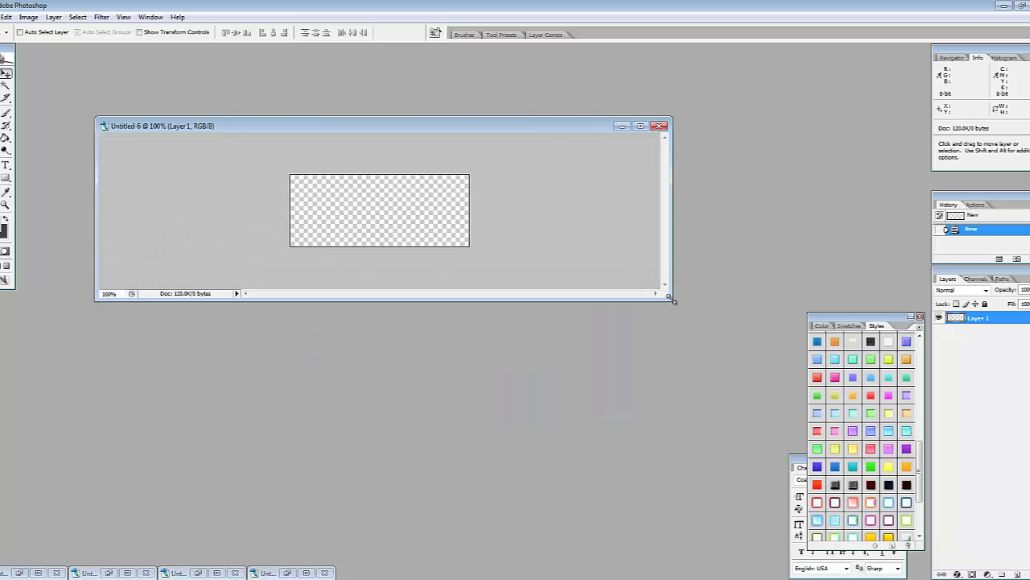
key("ctrl+plus")
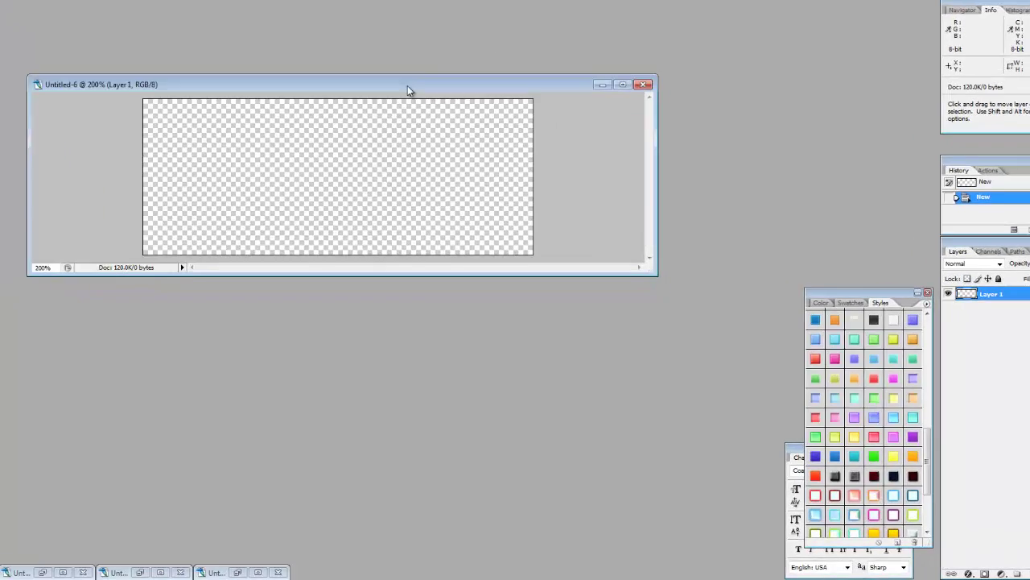
left_click_drag(448, 128, 490, 63)
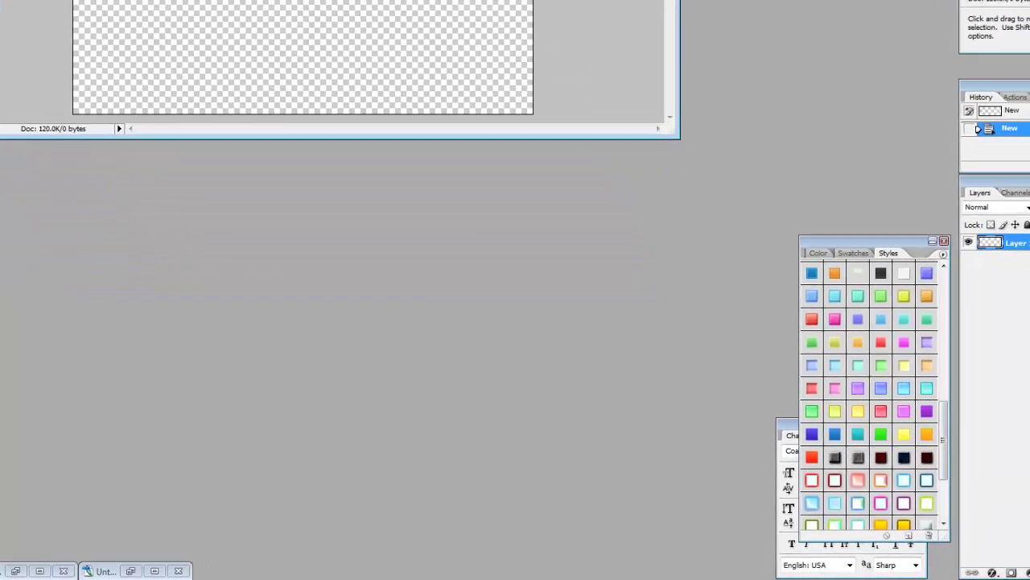
Create a second transparent document of 64 × 64 pixels and arrange its enlarged window at 300% below the first one
key("ctrl+n")
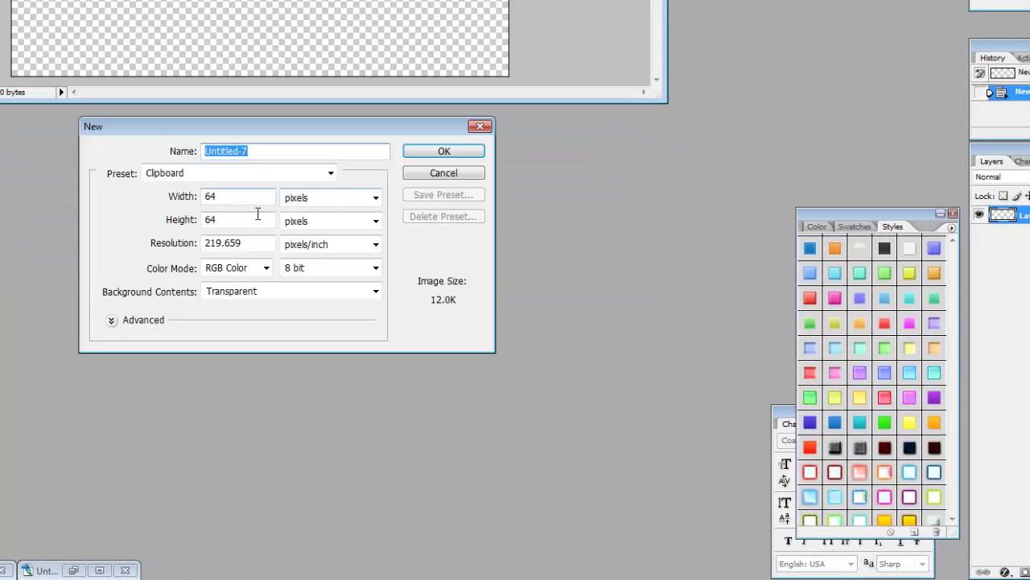
left_click(448, 152)
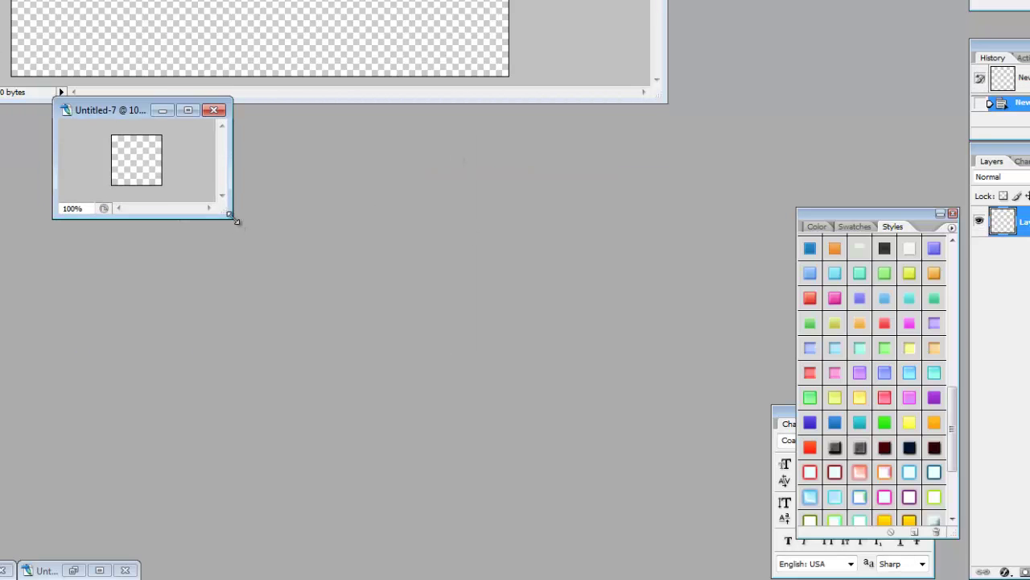
left_click_drag(233, 224, 624, 472)
key("ctrl+plus")
key("ctrl+plus")
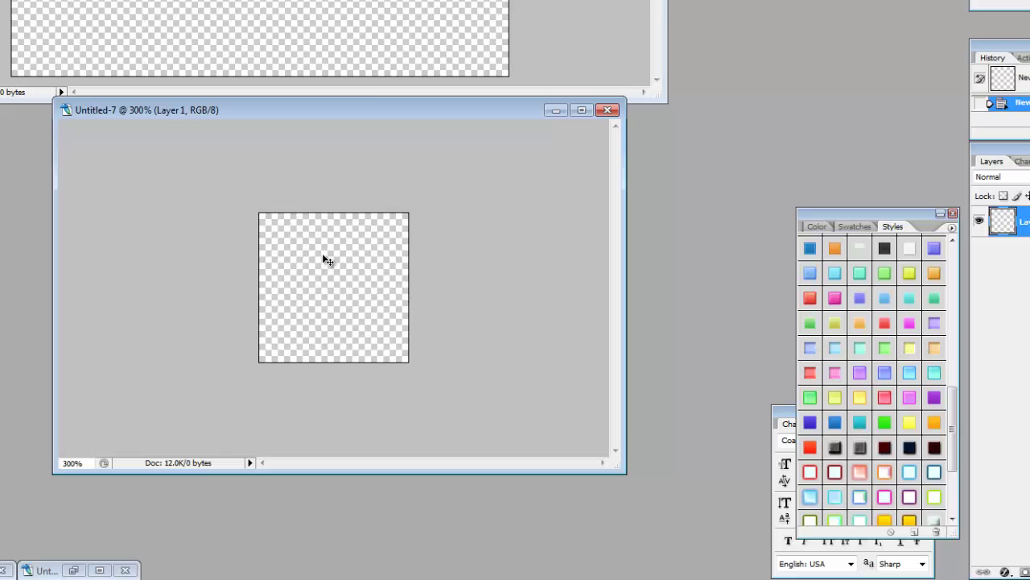
left_click_drag(285, 115, 235, 145)
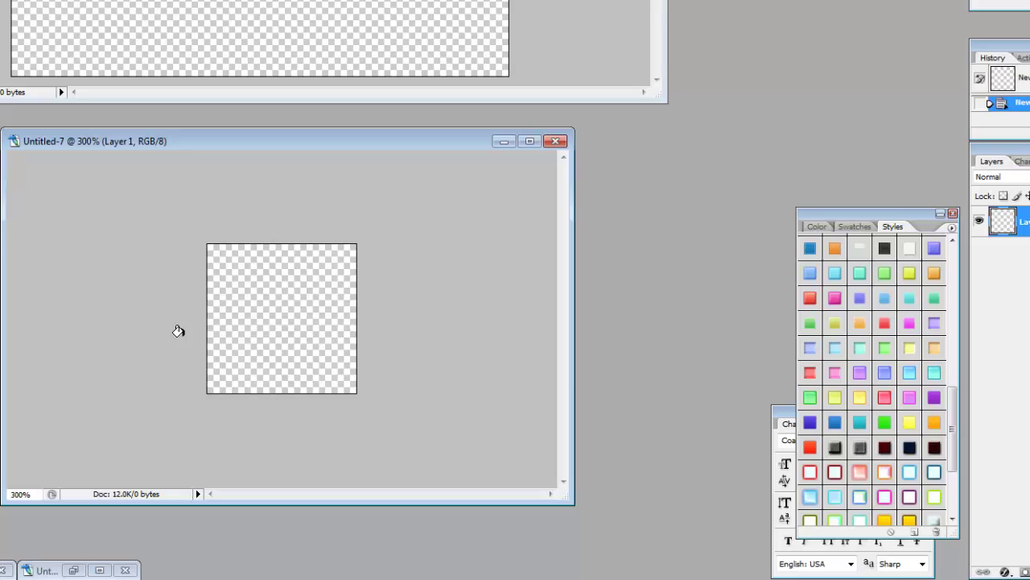
Fill the 64 × 64 canvas with magenta and clear a slightly inset rectangular selection so only a thin border frame is left
left_click(251, 322)
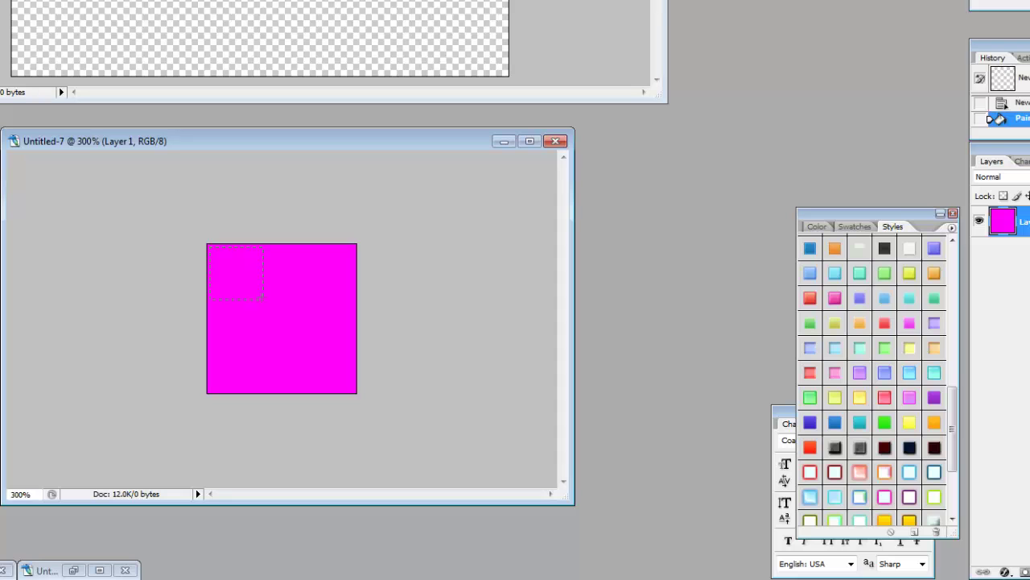
key("ctrl+a")
left_click_drag(353, 388, 349, 388)
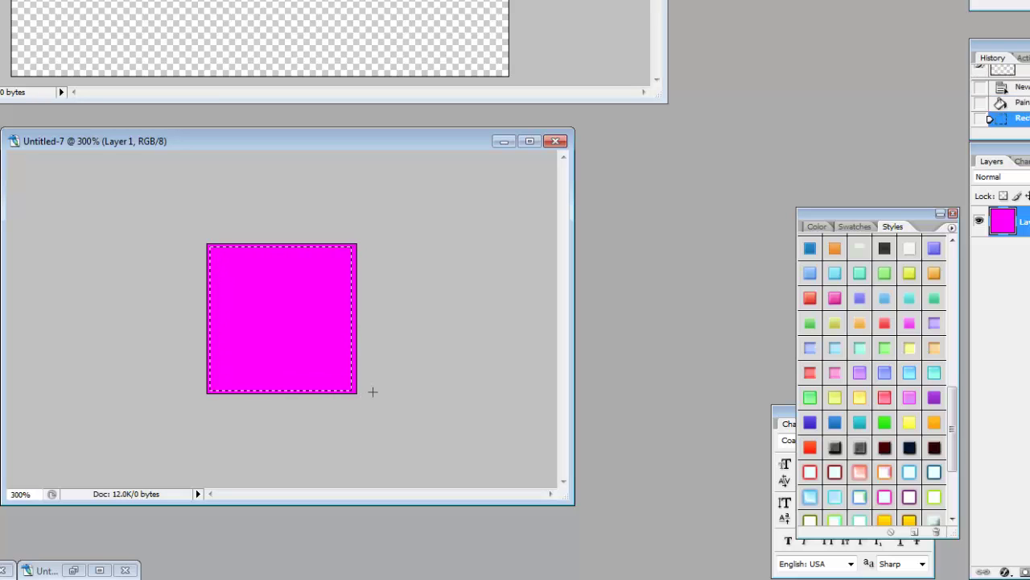
key("Delete")
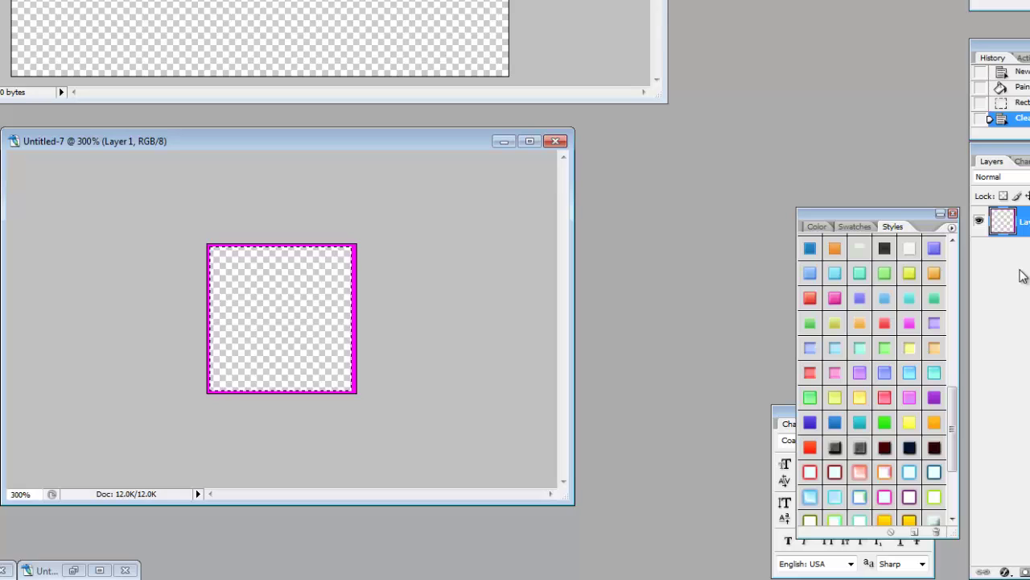
key("ctrl+d")
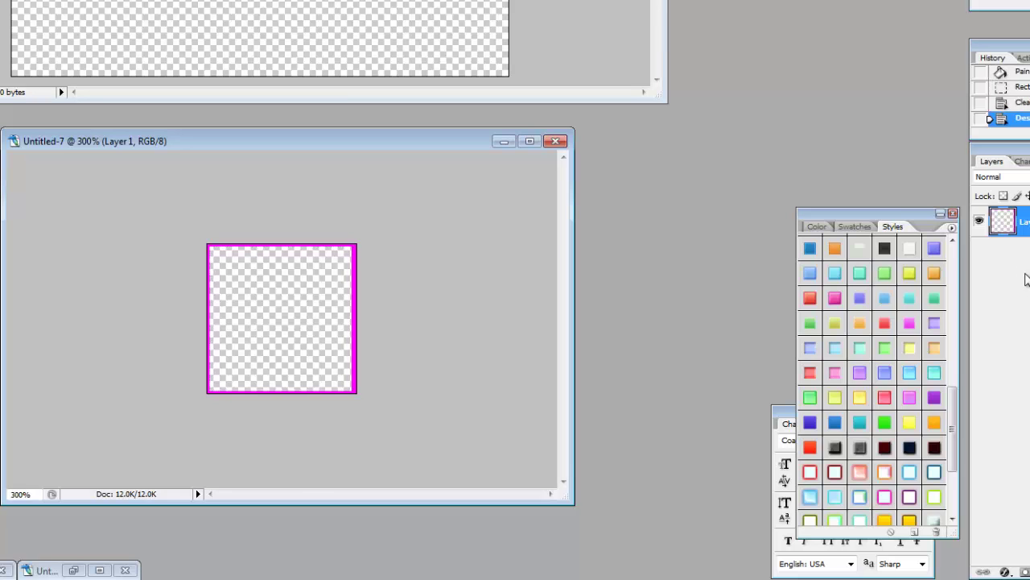
Add a text box covering the whole 64 × 64 canvas on its own layer and enter the digit 0
left_click(1025, 290)
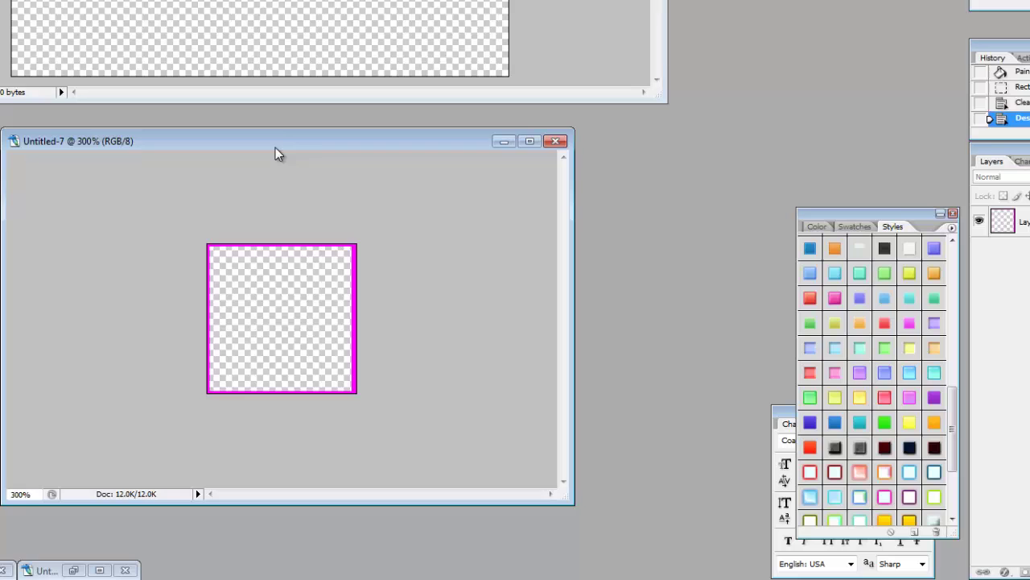
left_click_drag(275, 146, 255, 141)
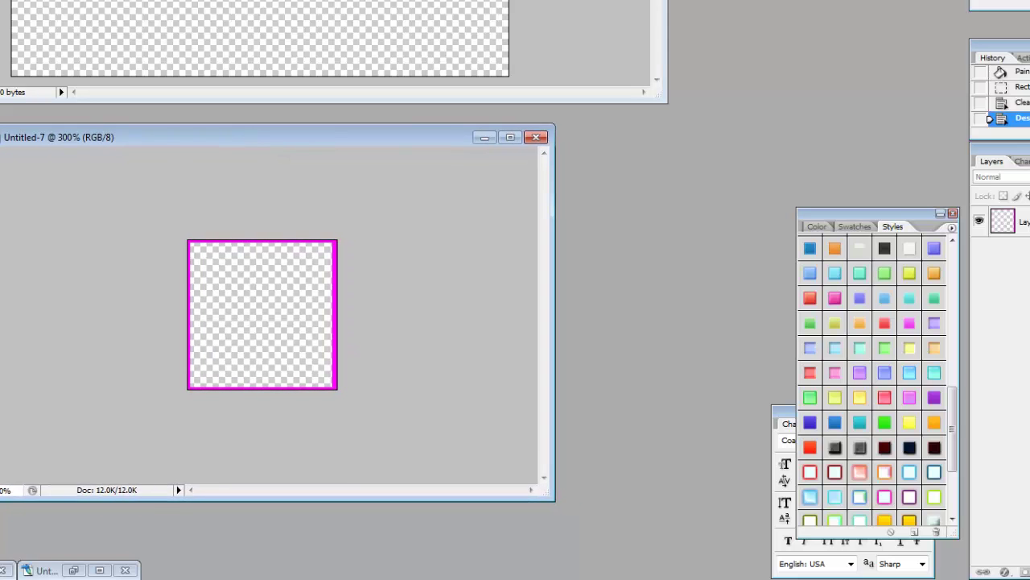
key("ctrl+shift+alt+n")
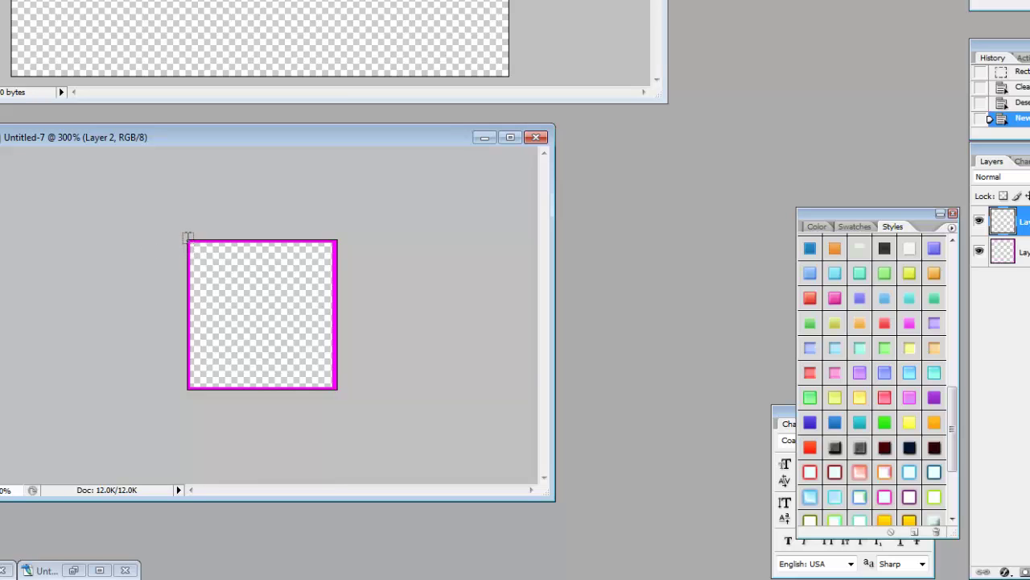
left_click_drag(186, 237, 336, 386)
key("ctrl+t")
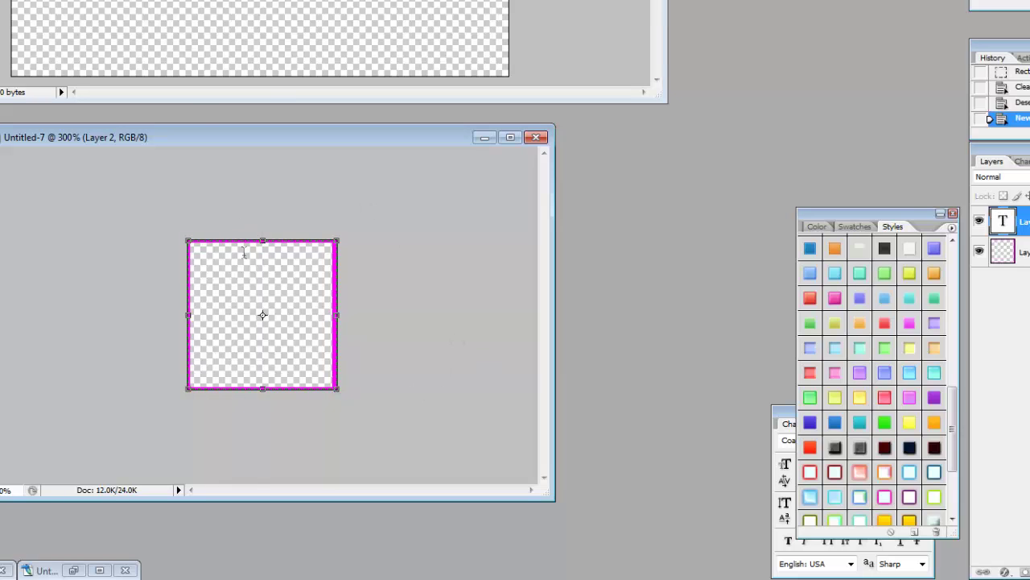
type("0")
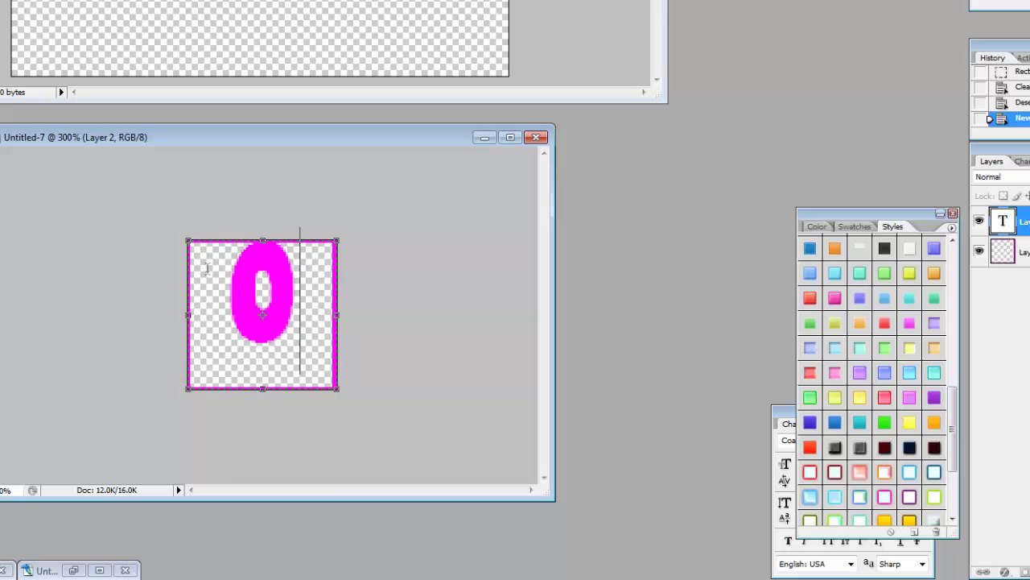
left_click_drag(306, 290, 242, 287)
left_click(312, 289)
left_click_drag(313, 289, 224, 279)
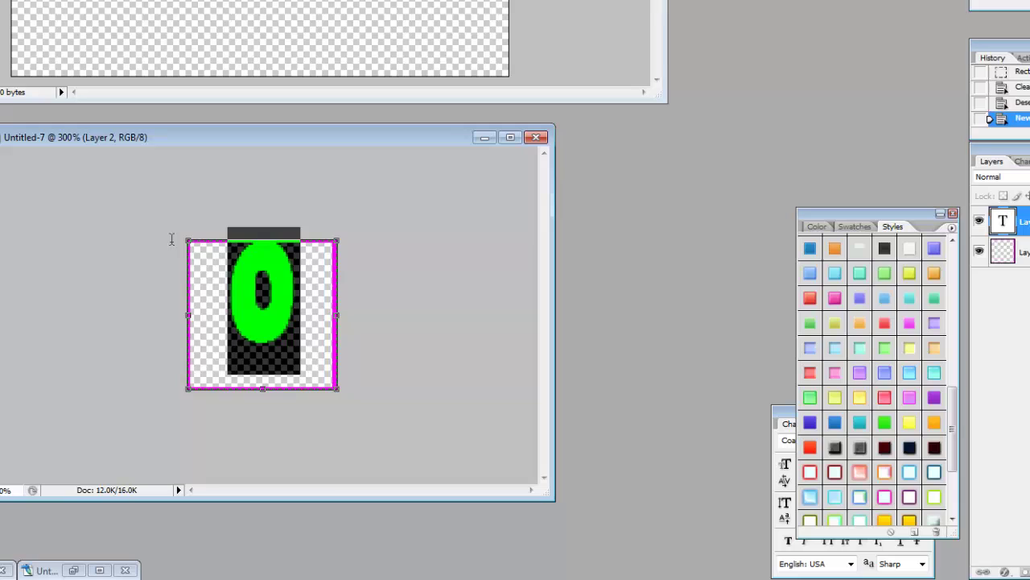
left_click(326, 294)
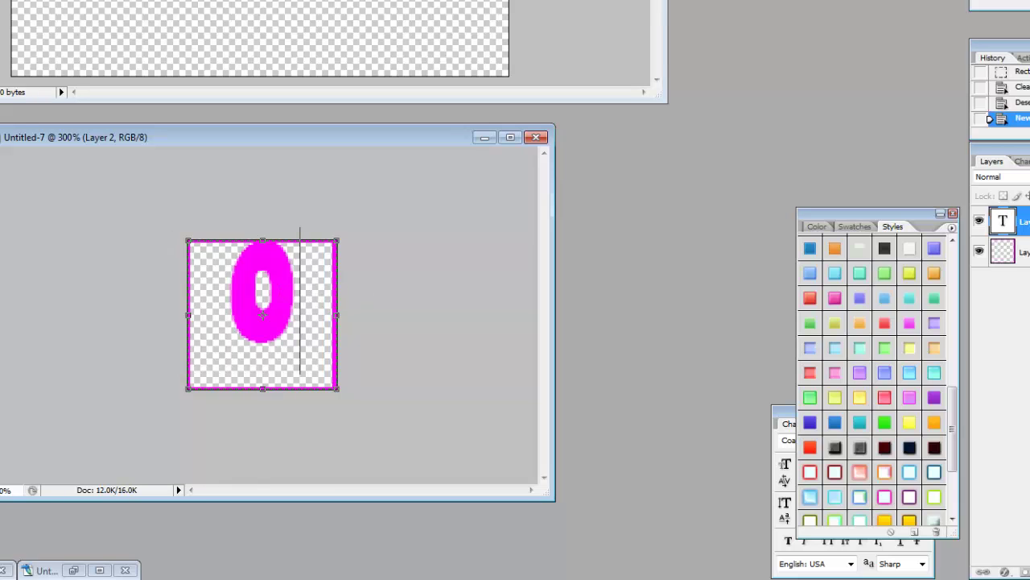
key("ctrl+Return")
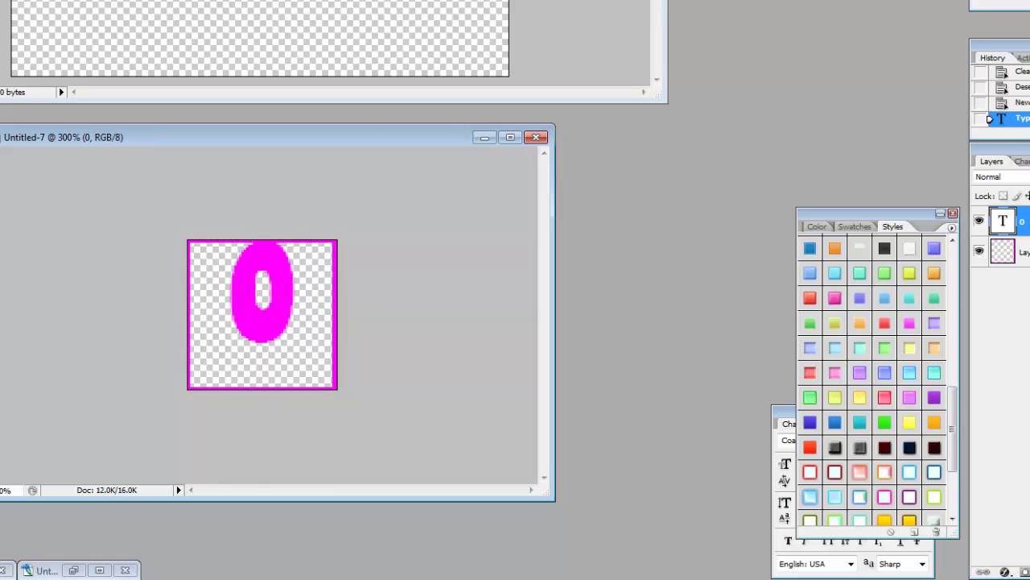
Move the 0 down to the middle of the magenta frame and apply the glossy red layer style with a red outline
left_click_drag(271, 333, 276, 355)
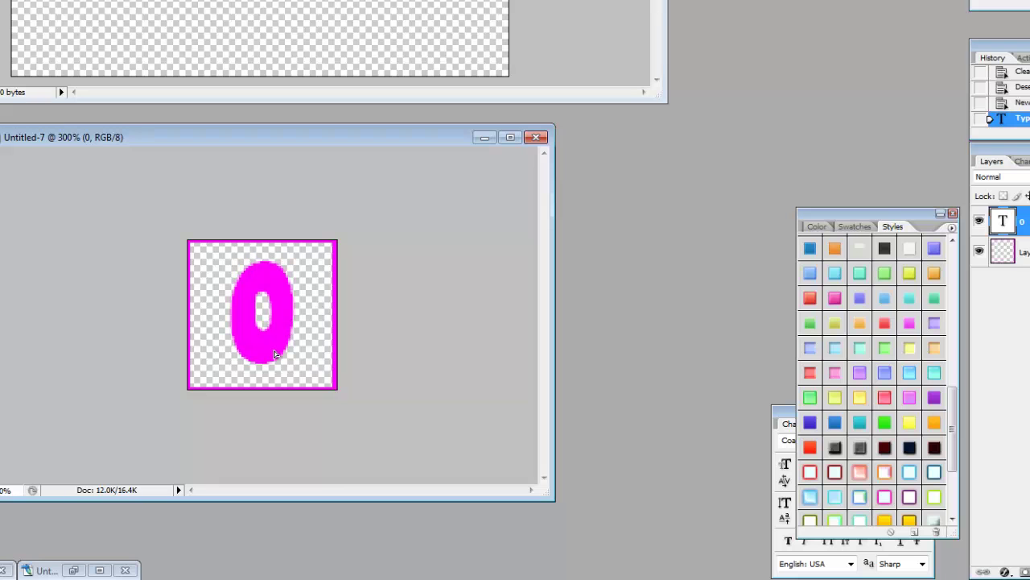
mouse_move(957, 399)
left_mouse_down()
mouse_move(955, 417)
mouse_move(953, 360)
mouse_move(953, 414)
left_mouse_up()
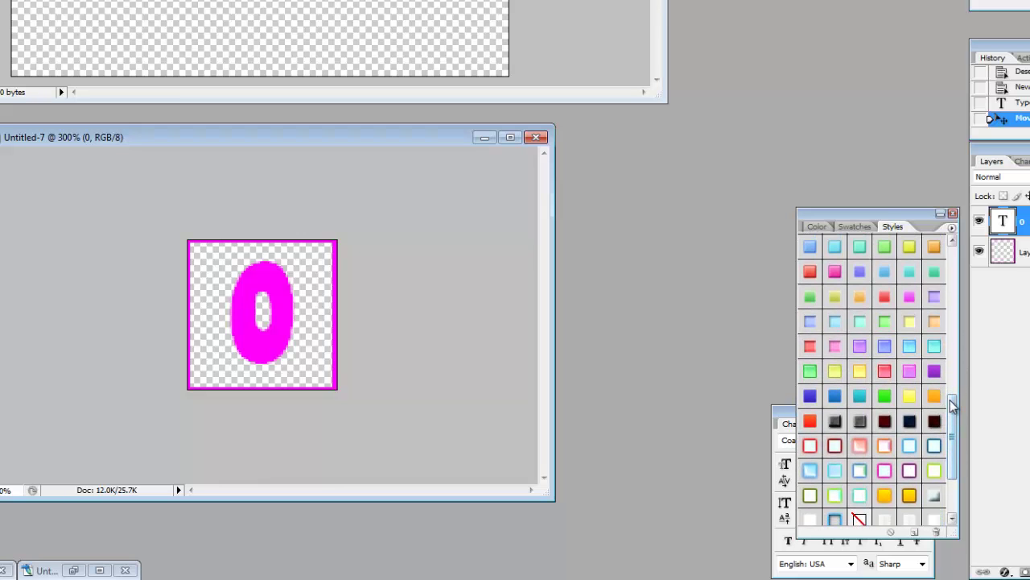
left_click(889, 375)
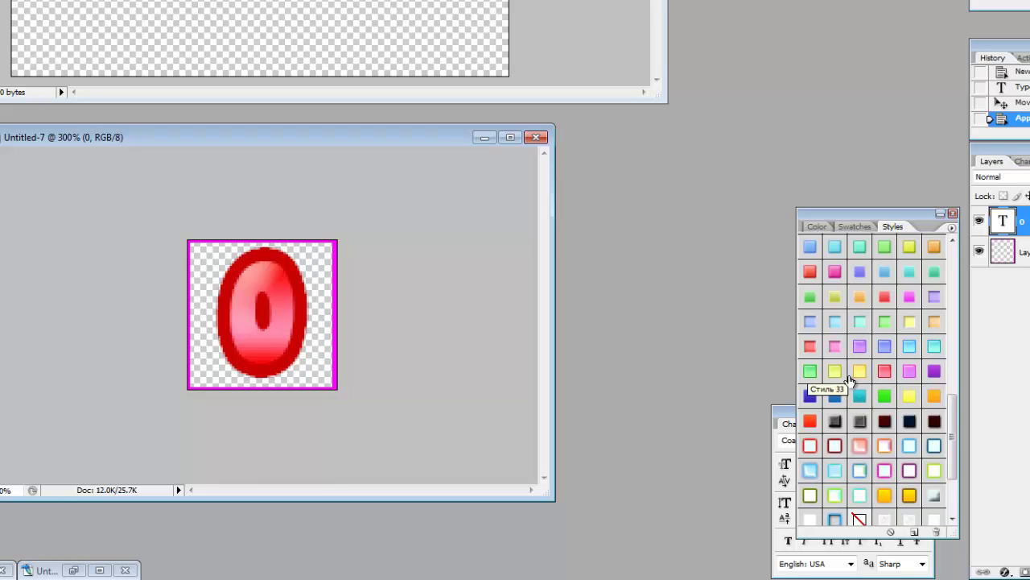
left_click(907, 372)
left_click(886, 373)
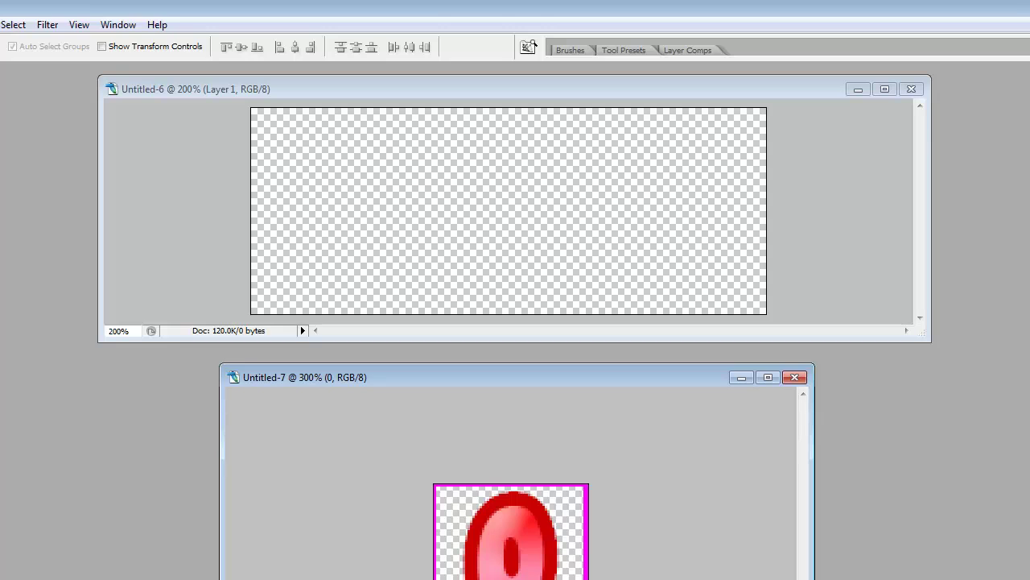
Copy the framed 0 with all layers merged, paste it into the 320 × 128 document and move it to the upper-left corner
key("ctrl+alt+a")
key("ctrl+a")
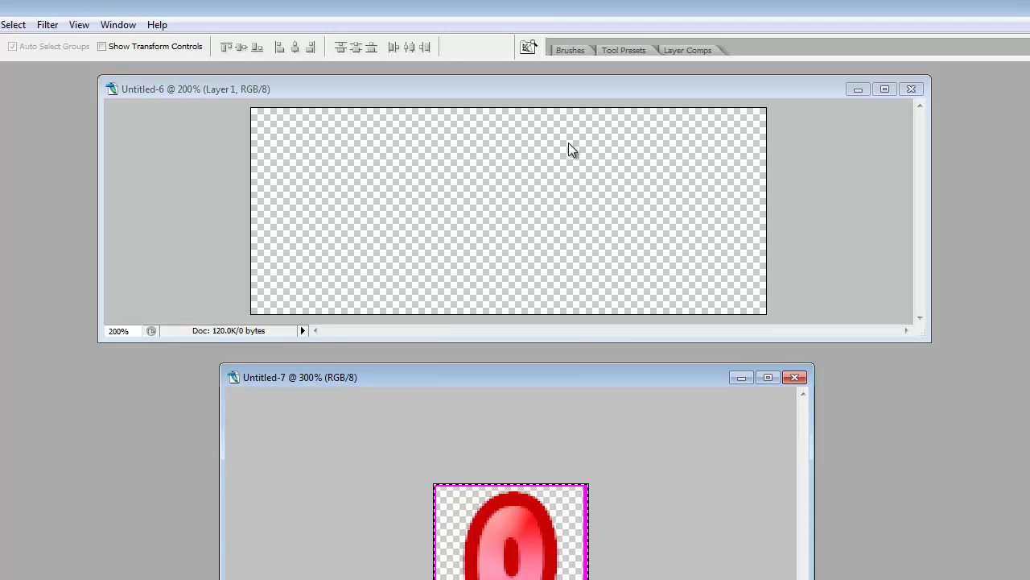
left_click(470, 87)
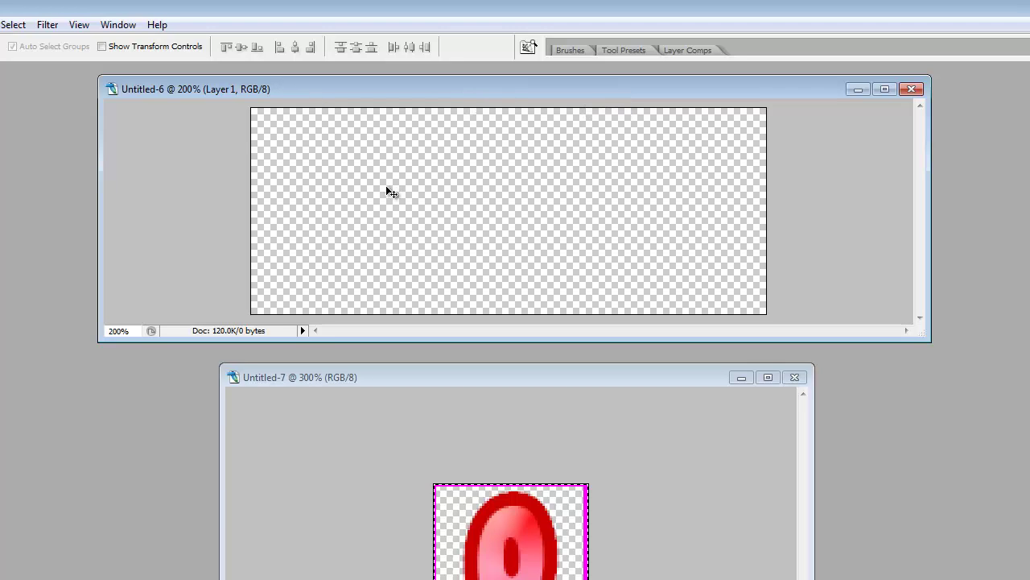
key("ctrl+v")
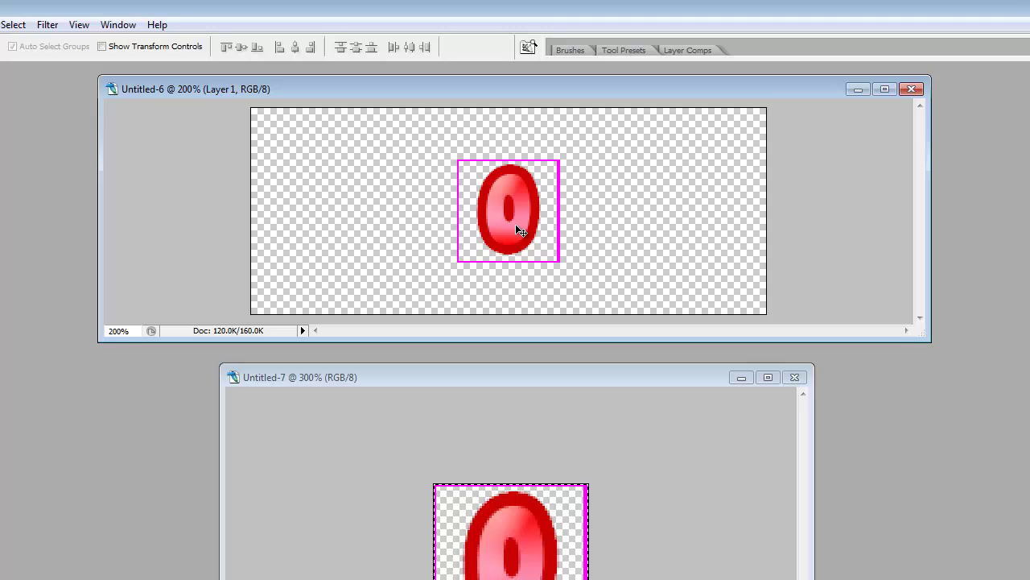
left_click_drag(517, 228, 311, 176)
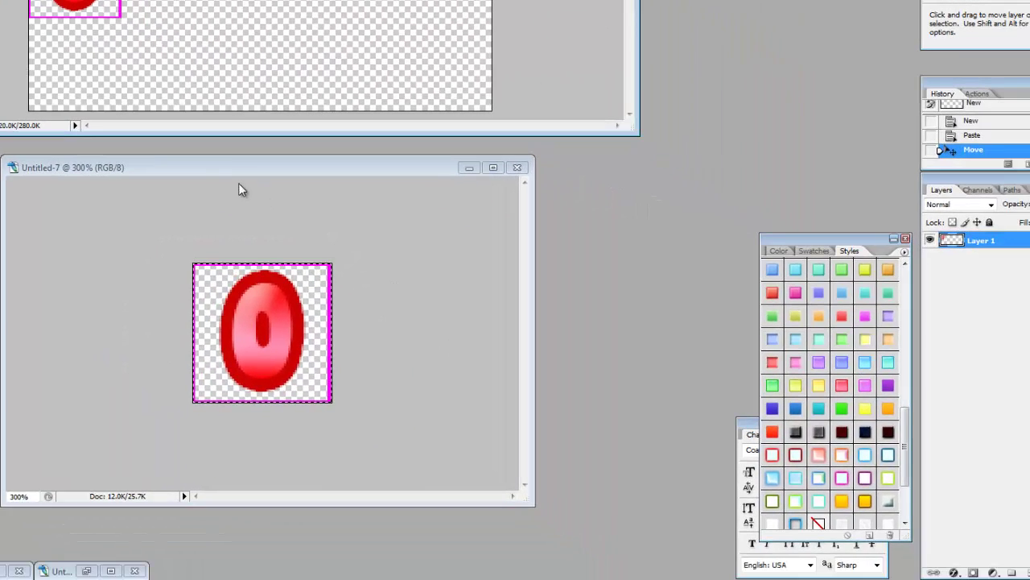
Replace the digit in the 64 × 64 tile with 1 and paste the merged tile beside the 0 in the sprite sheet
left_click(224, 166)
left_click(960, 250)
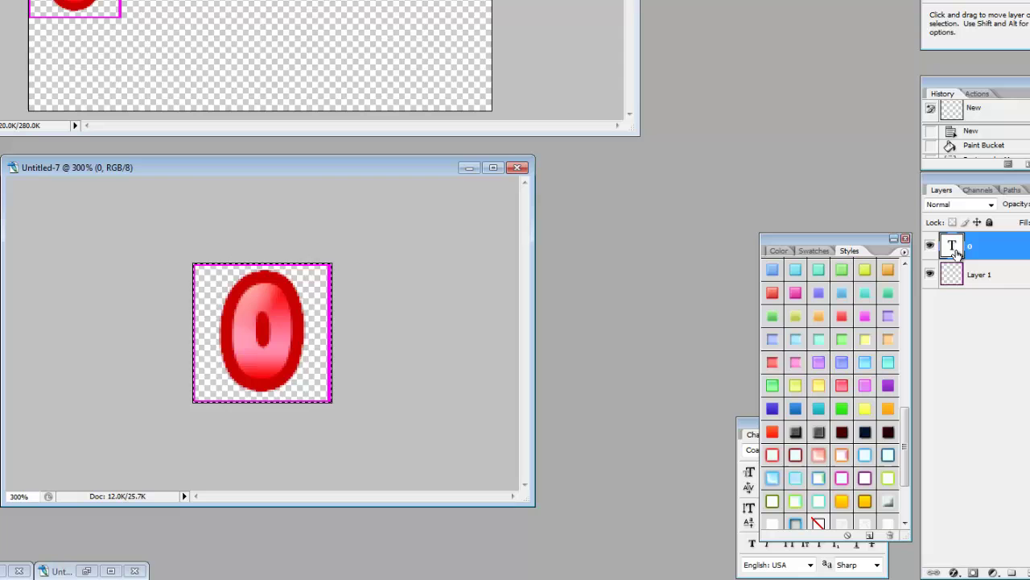
double_click(953, 246)
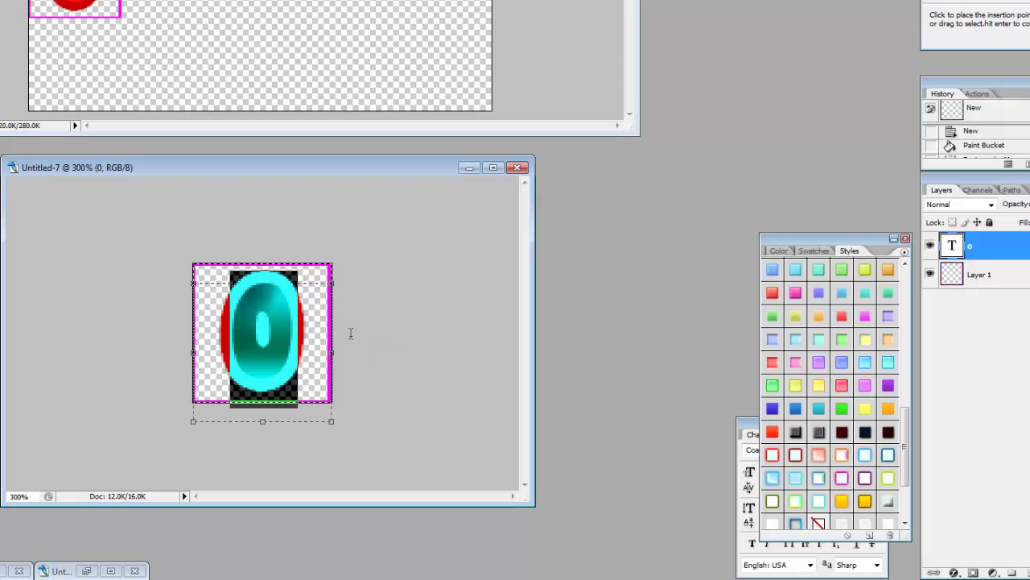
left_click(409, 324)
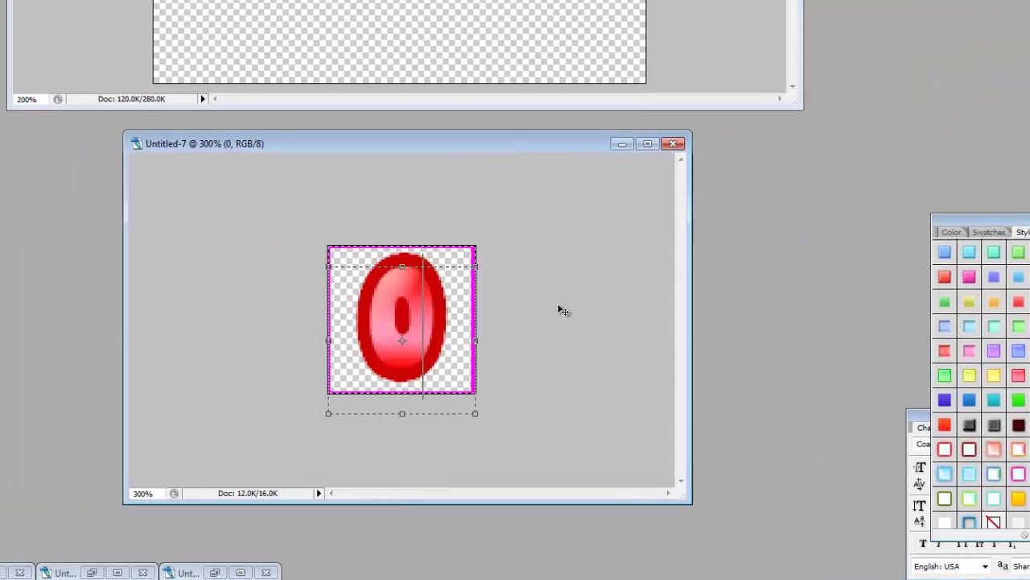
key("BackSpace")
type("1")
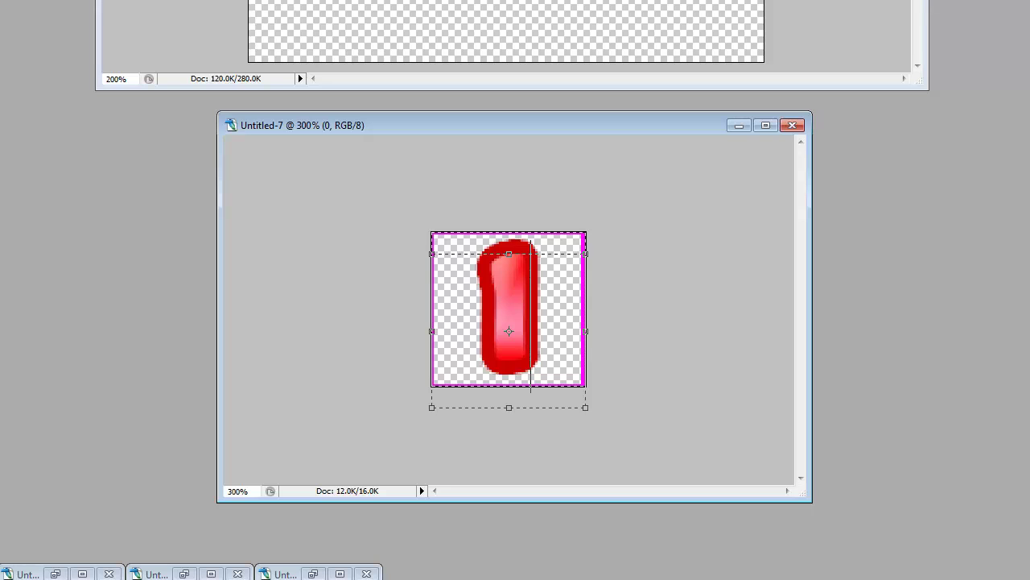
key("ctrl+Return")
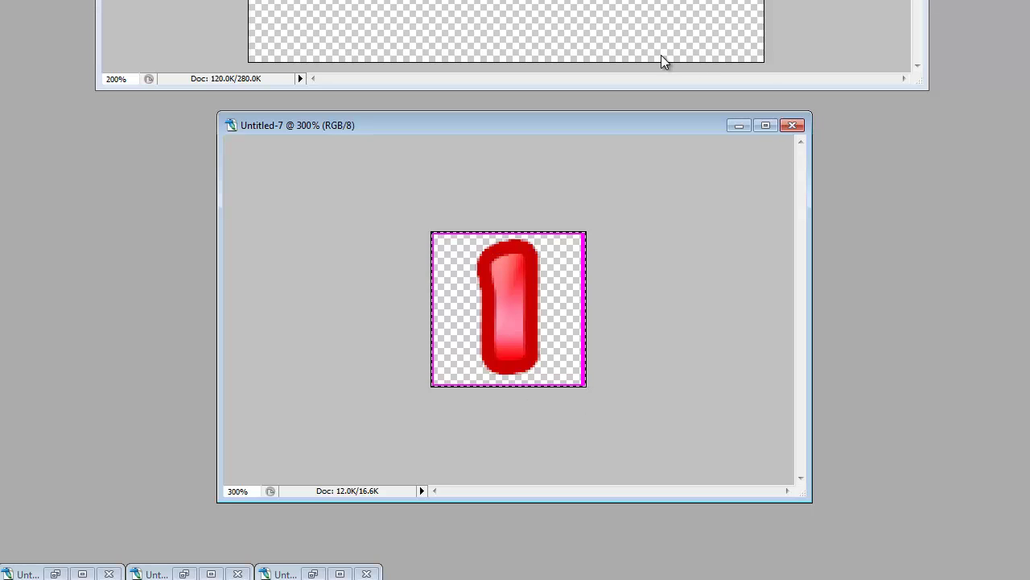
key("ctrl+Tab")
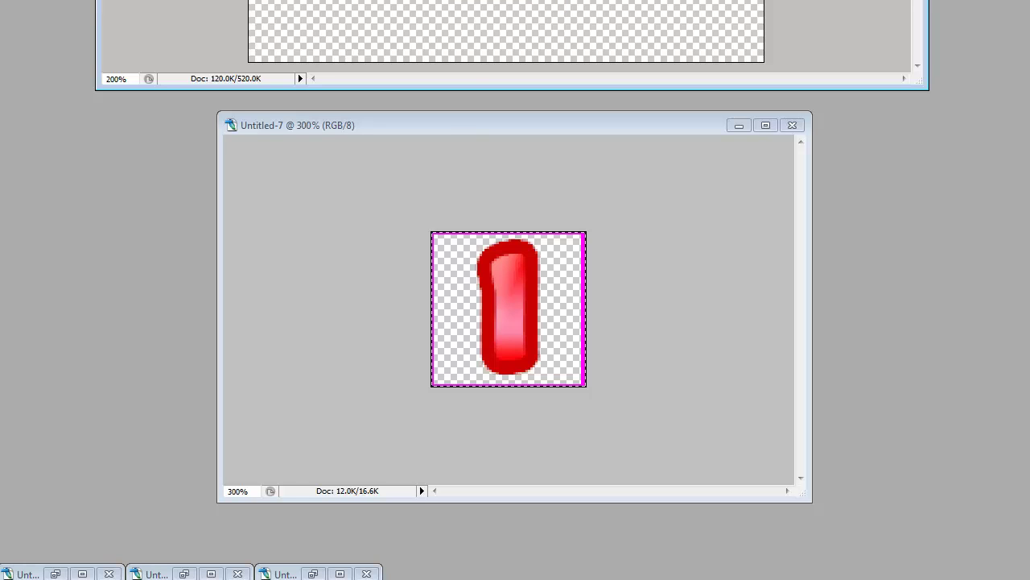
Change the tile's digit to 2 and place a merged copy in the third cell of the sheet's upper row
left_click(449, 128)
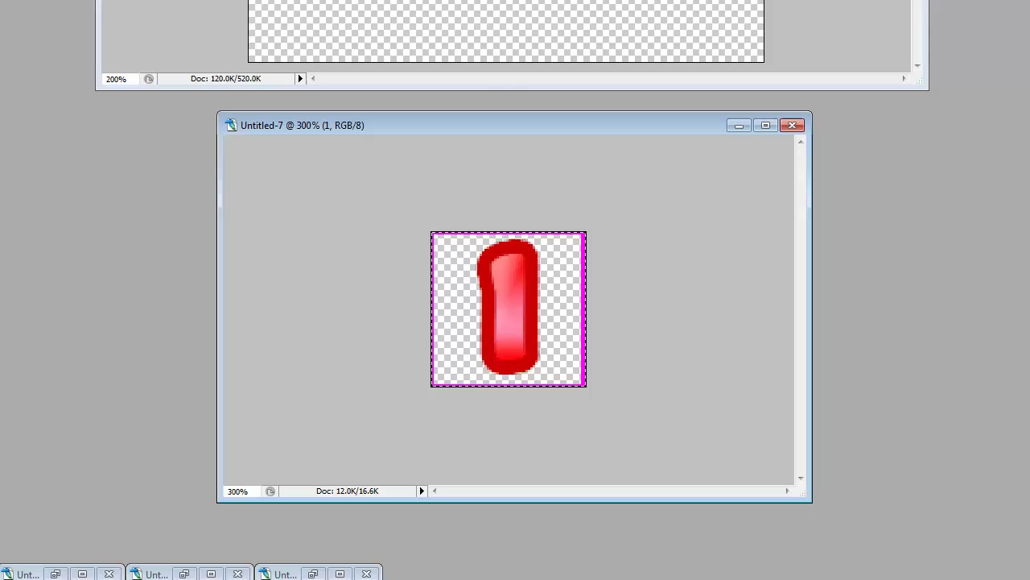
type("2")
key("ctrl+Return")
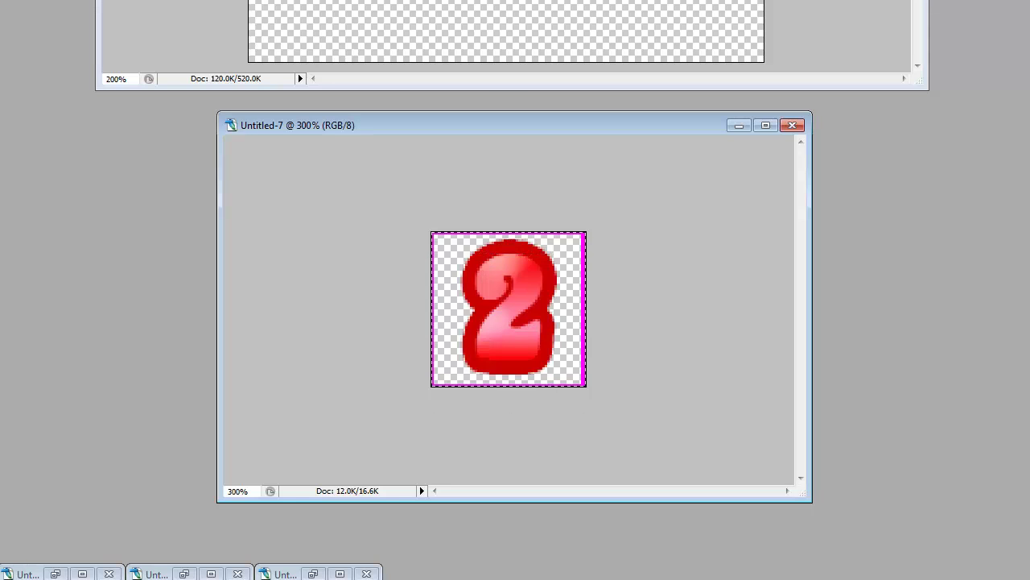
key("ctrl+Tab")
key("ctrl+v")
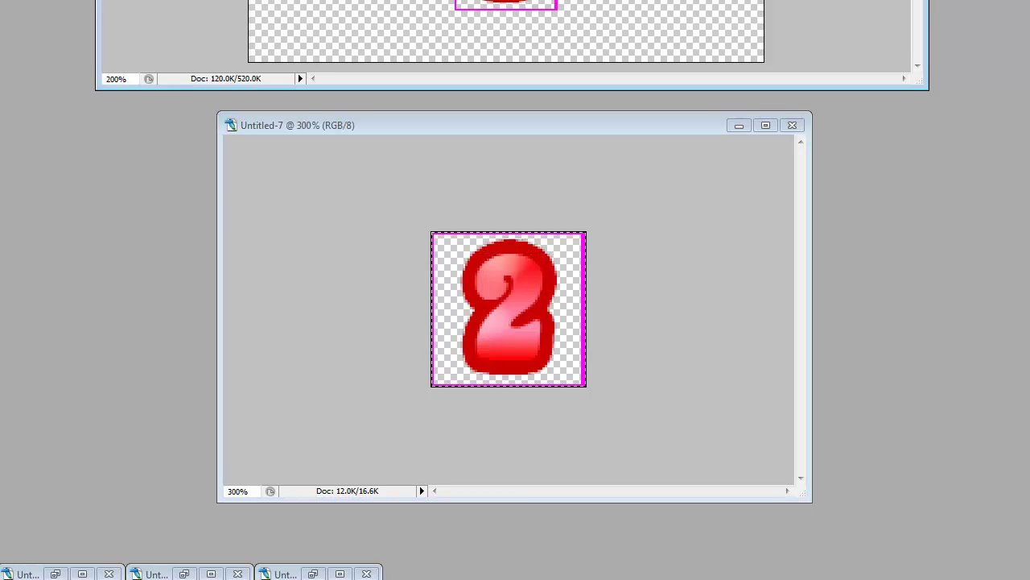
key("shift+Up")
Change the tile's digit to 3 and place a merged copy in the fourth cell of the sheet's upper row
left_click(467, 124)
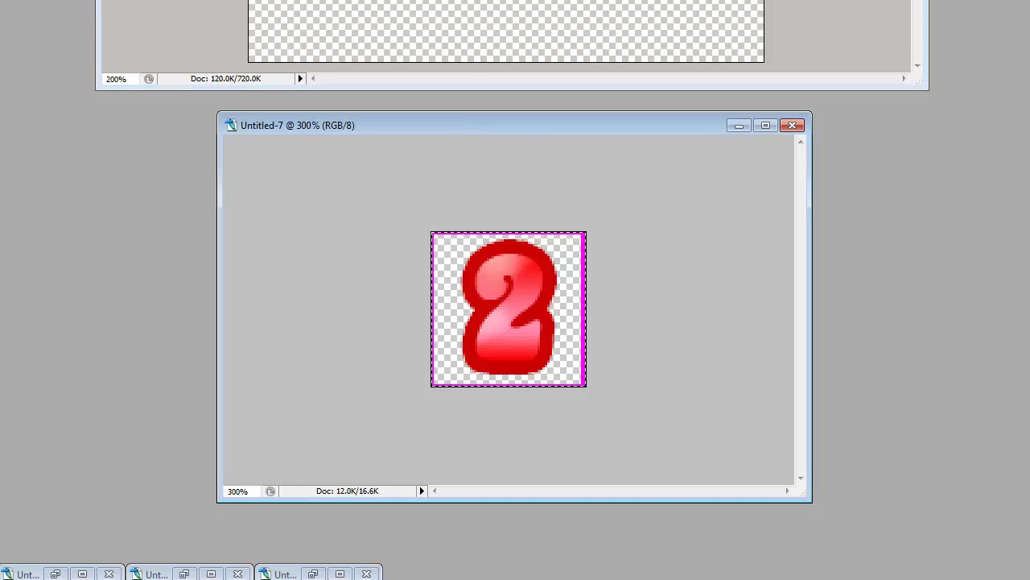
key("ctrl+v")
type("3")
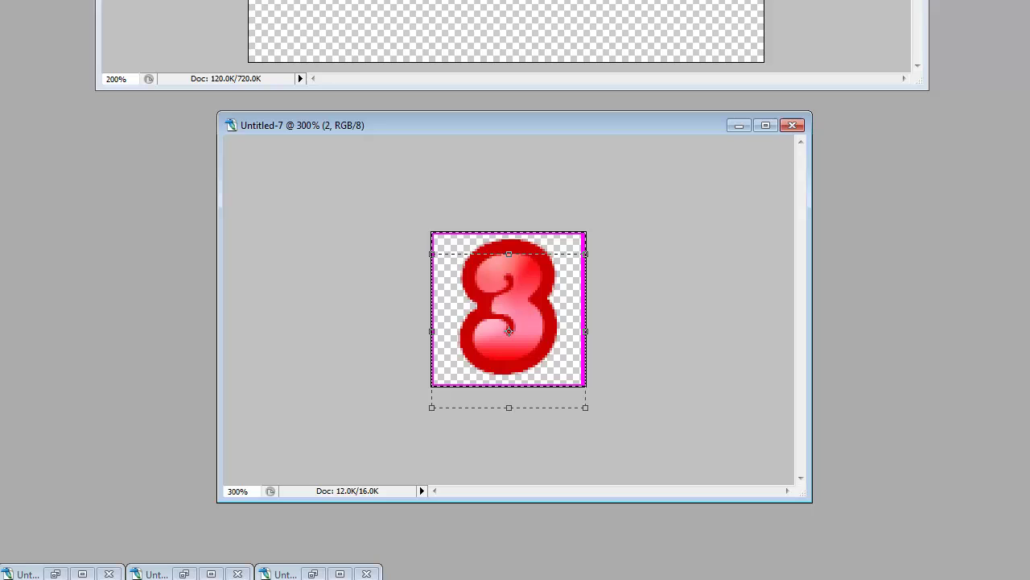
key("ctrl+Return")
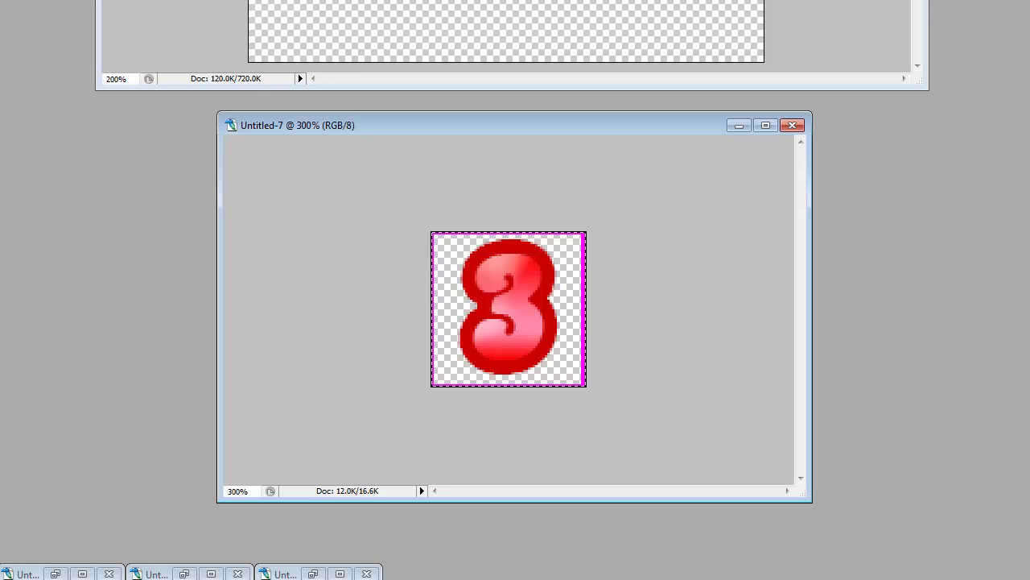
left_click(614, 2)
key("ctrl+v")
left_click_drag(593, 2, 706, 0)
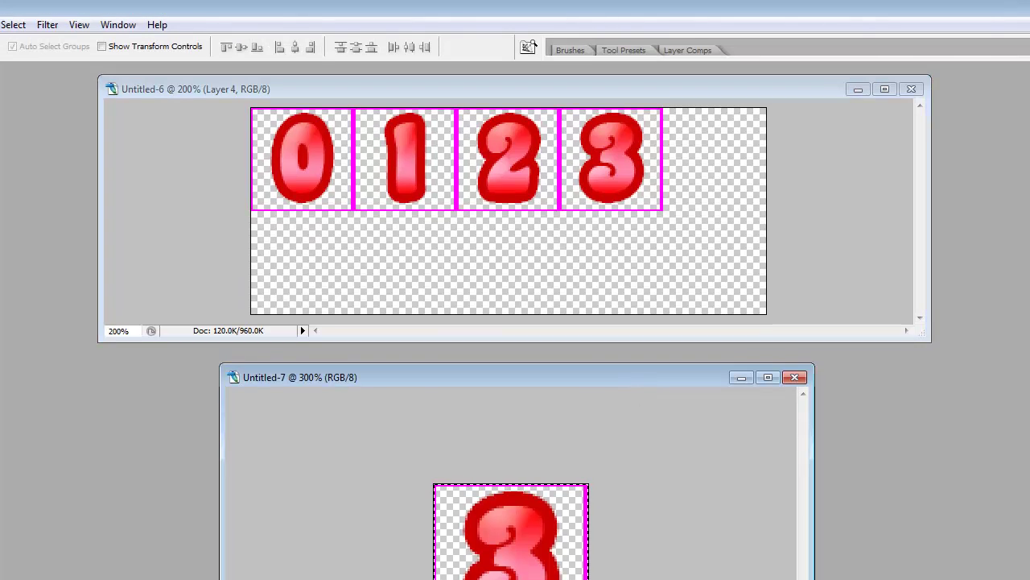
Change the tile's digit to 4 and place a merged copy in the last cell of the sheet's upper row
type("4")
key("ctrl+Return")
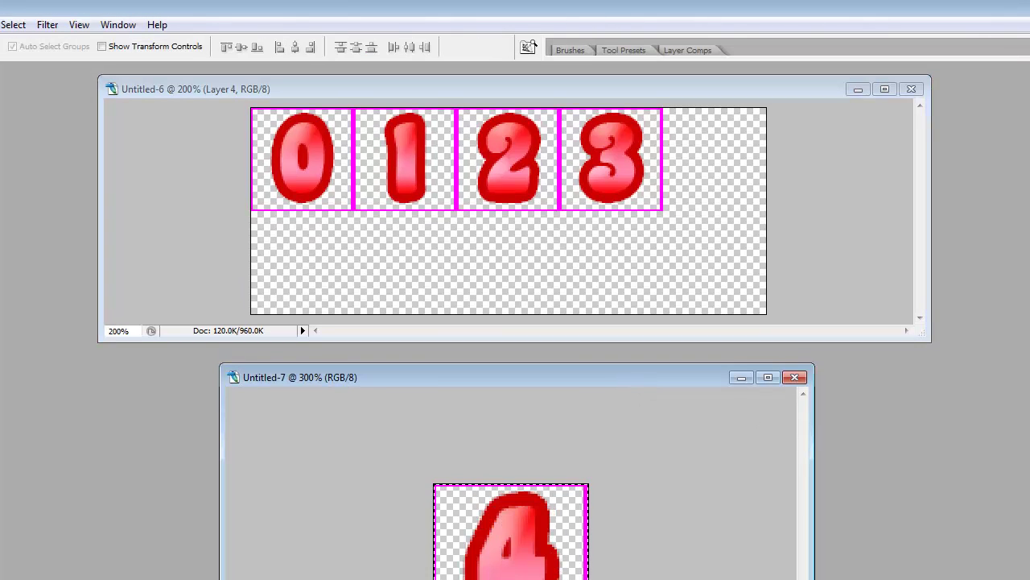
left_click(638, 86)
key("ctrl+v")
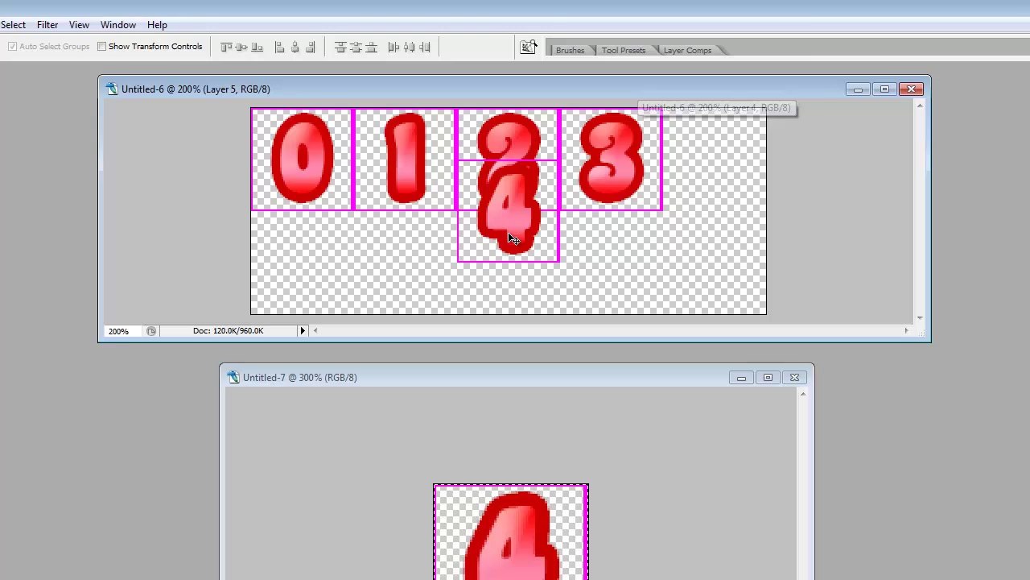
left_click_drag(508, 232, 714, 180)
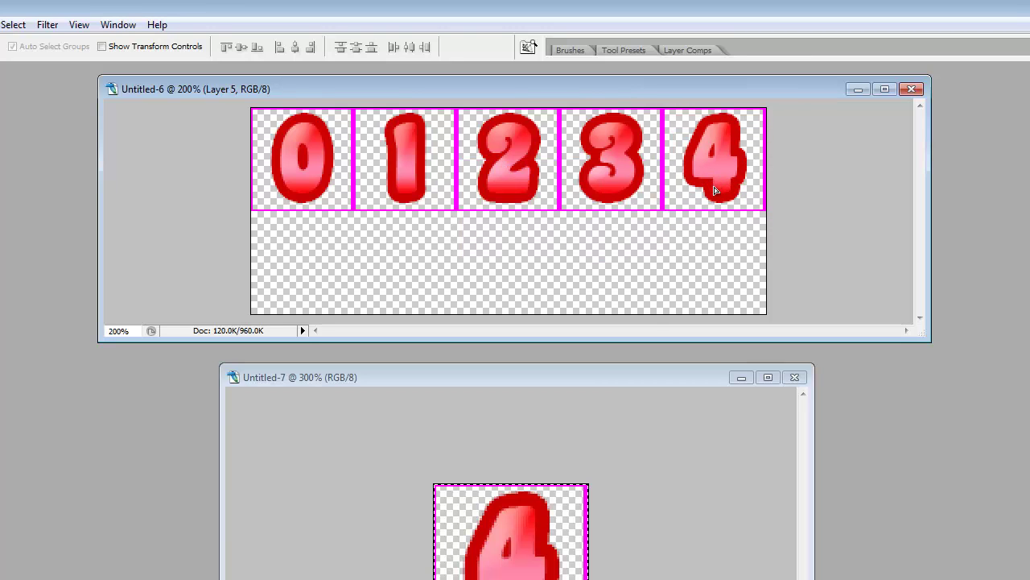
Change the tile's digit to 5 and place a merged copy in the first cell of the sheet's lower row
left_click(614, 382)
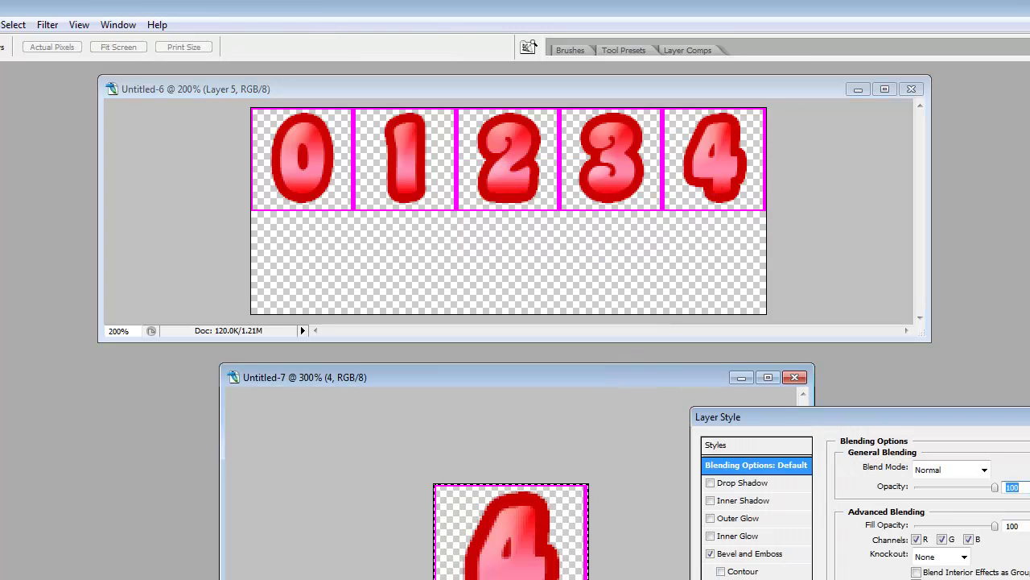
key("Escape")
type("t5")
key("ctrl+Return")
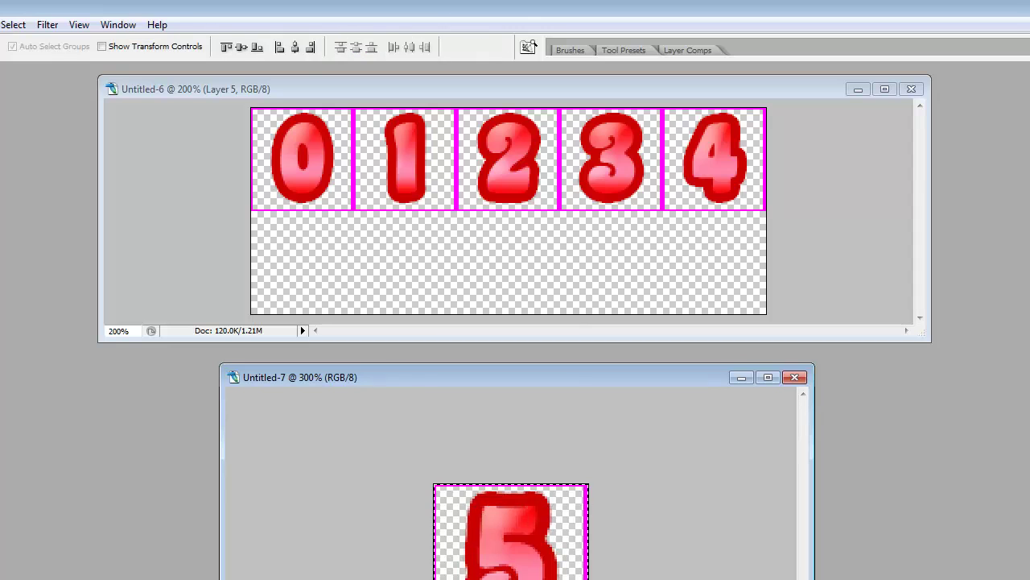
key("ctrl+shift+c")
left_click(474, 107)
key("ctrl+v")
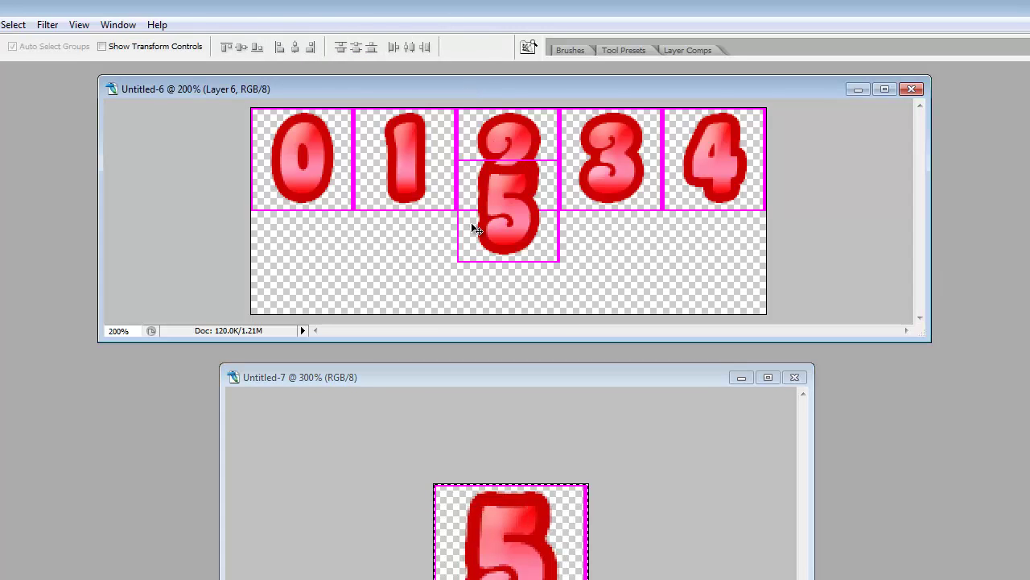
left_click_drag(474, 230, 274, 274)
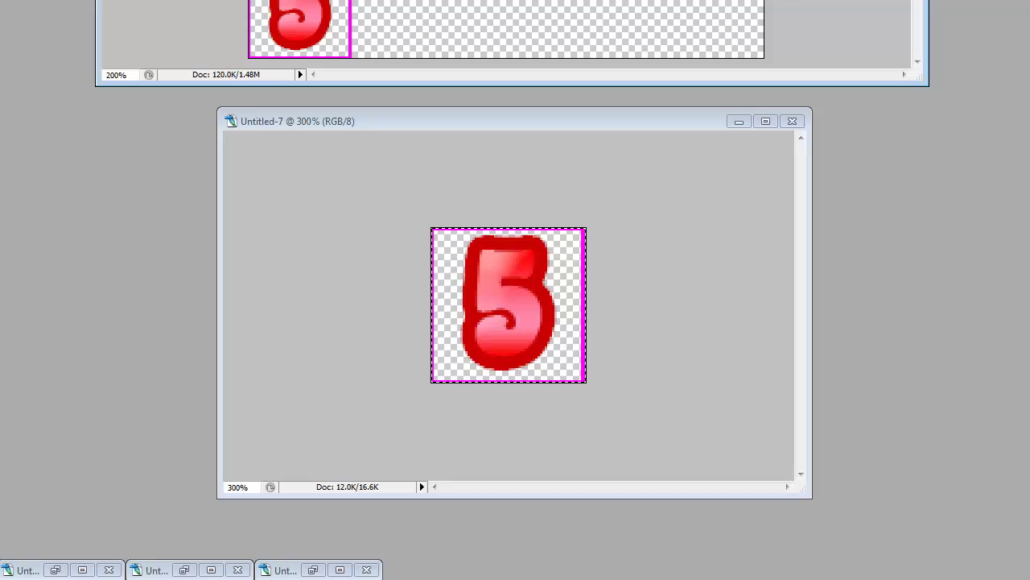
Change the tile's digit to 6 and place a merged copy beside the 5 in the sheet's lower row
left_click(539, 121)
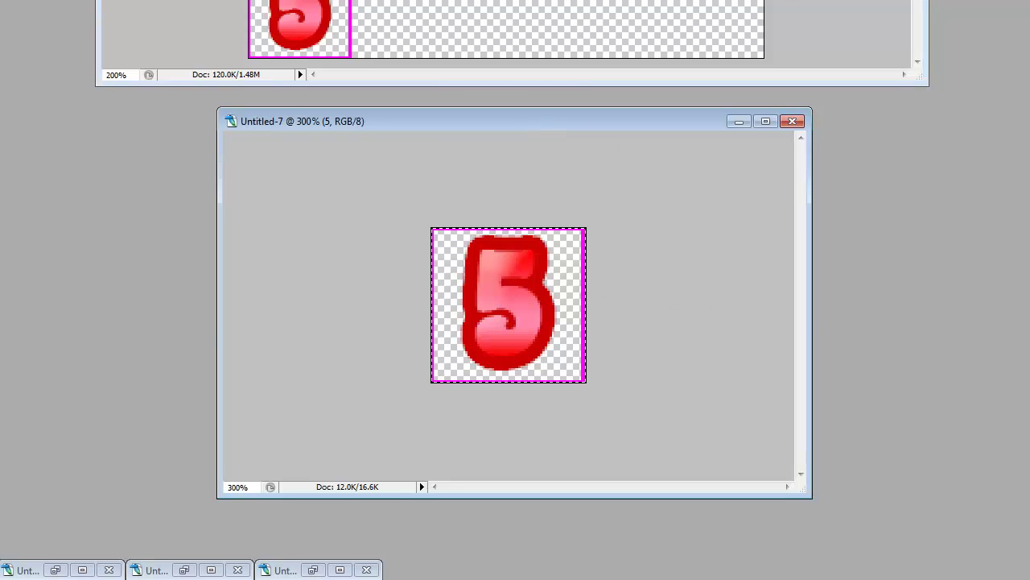
double_click(510, 313)
type("6")
key("ctrl+Return")
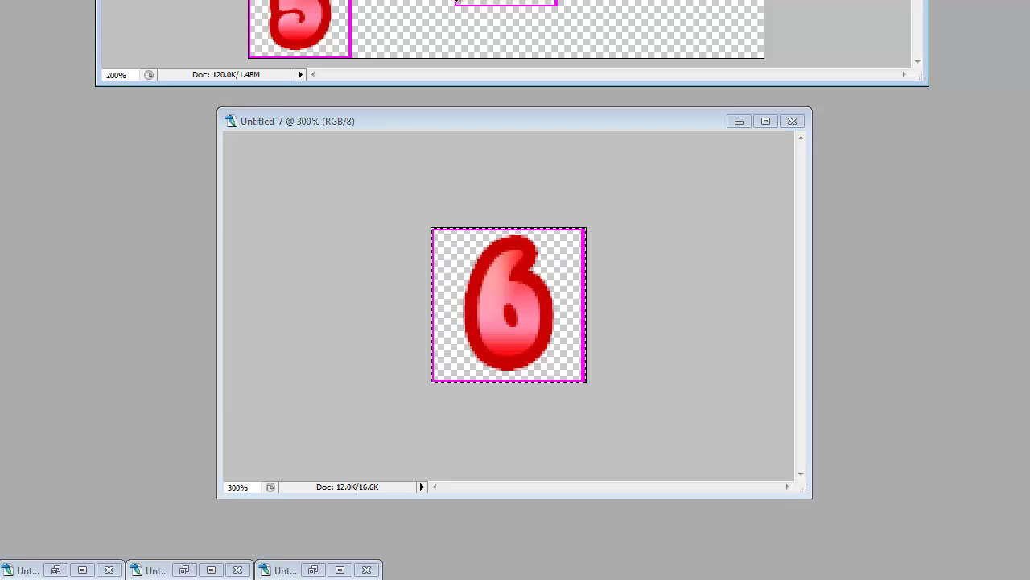
left_click_drag(500, 0, 398, 21)
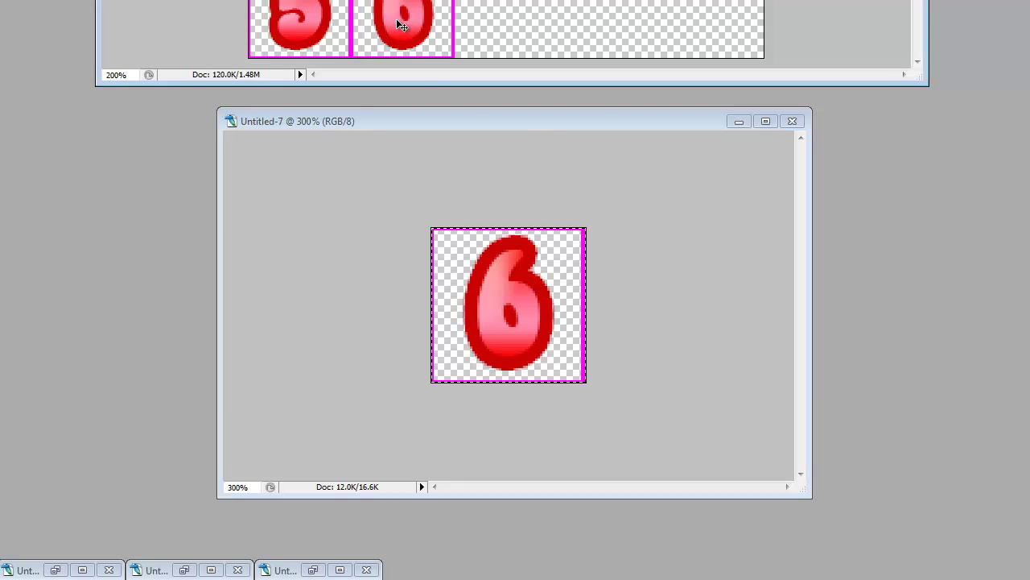
Change the tile's digit to 7 and place a merged copy in the middle cell of the sheet's lower row
left_click(441, 120)
double_click(509, 312)
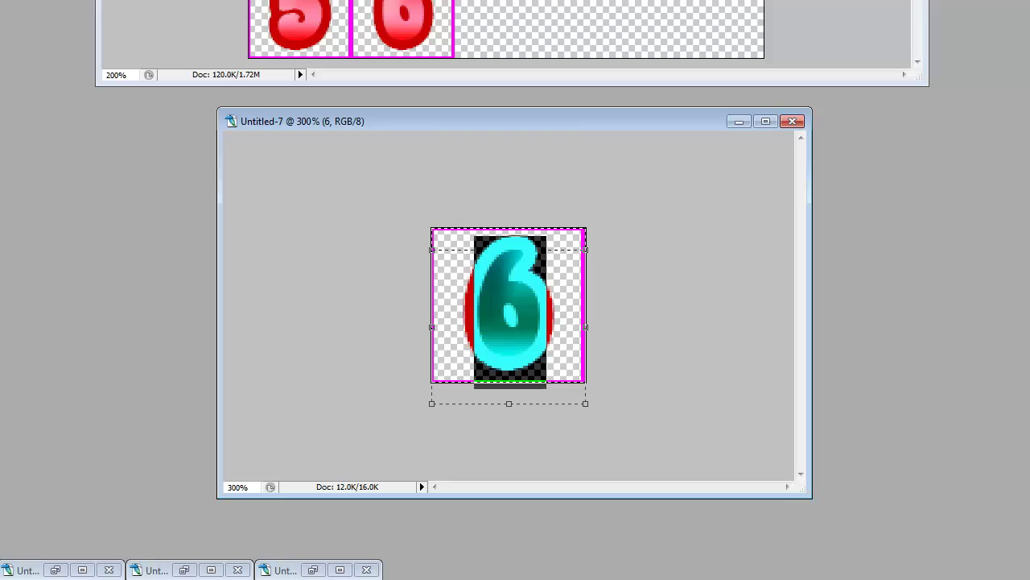
type("7")
key("ctrl+Return")
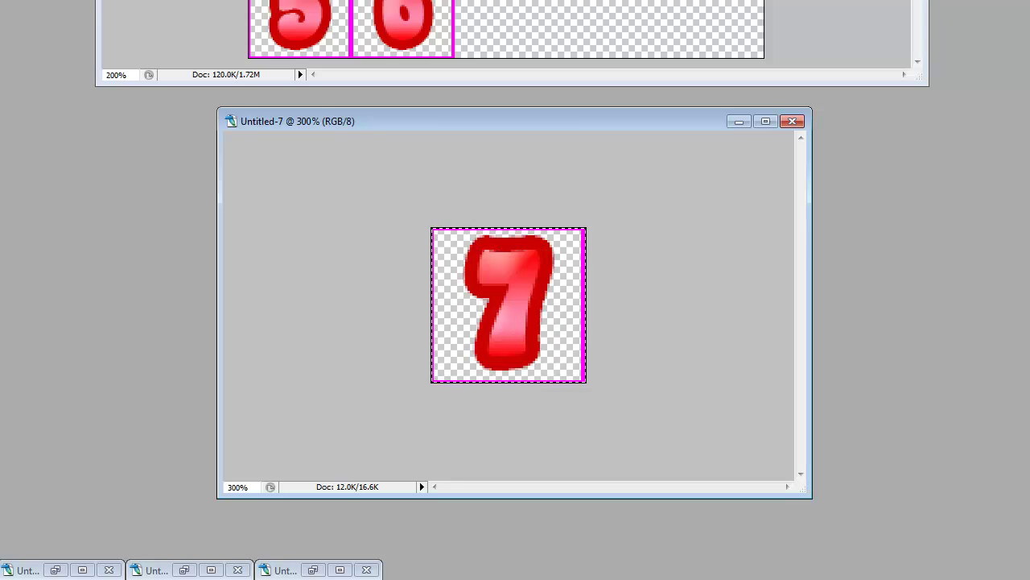
left_click(512, 3)
key("ctrl+v")
left_click_drag(512, 0, 514, 28)
Change the tile's digit to 8 and place a merged copy in the fourth cell of the sheet's lower row
left_click(585, 137)
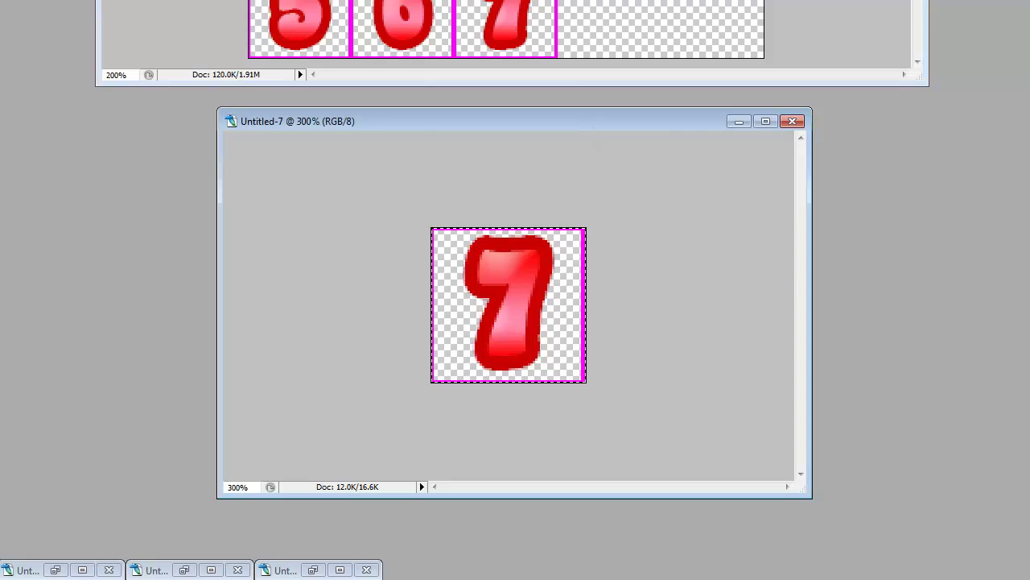
key("ctrl+t")
type("8")
key("ctrl+Return")
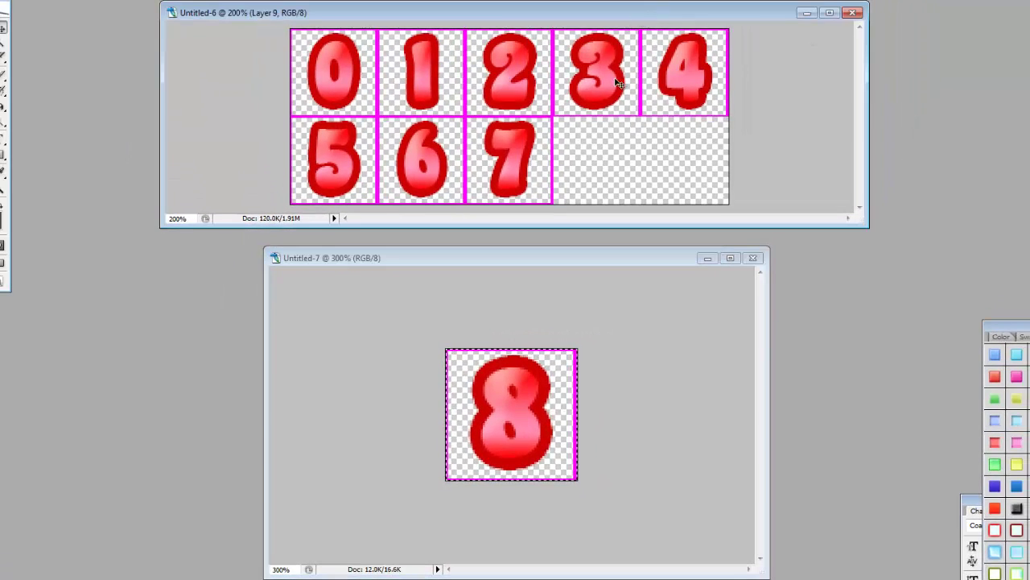
left_click_drag(510, 386, 608, 120)
Change the tile's digit to 9 and place a merged copy in the last cell of the sheet's lower row
left_click(569, 252)
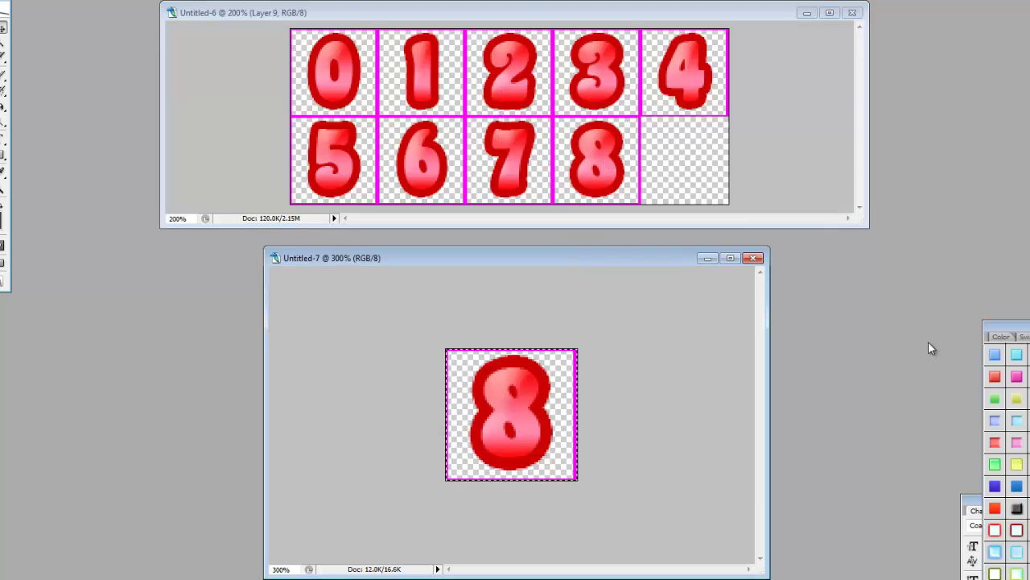
key("ctrl+t")
key("Delete")
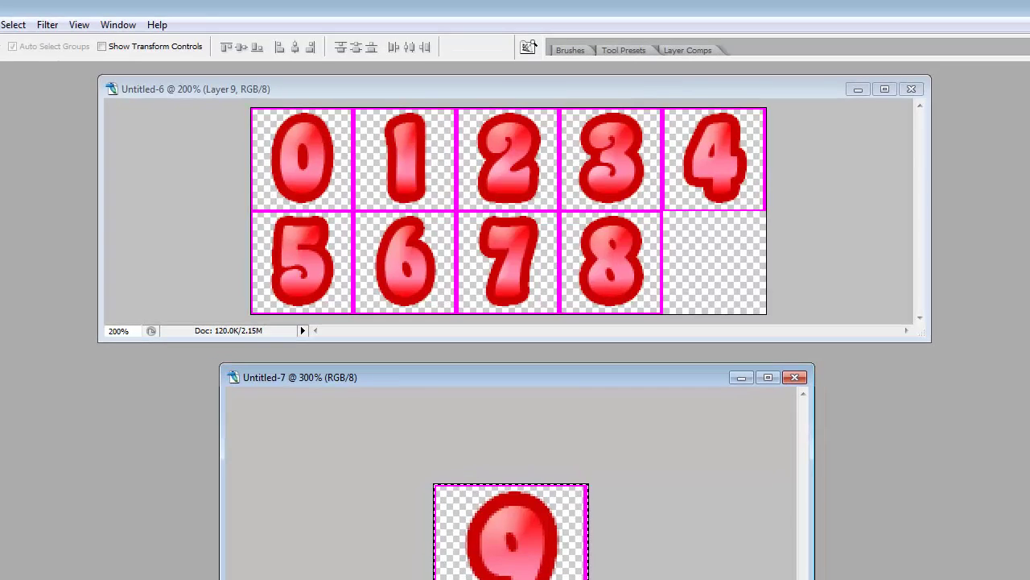
left_click_drag(511, 528, 727, 264)
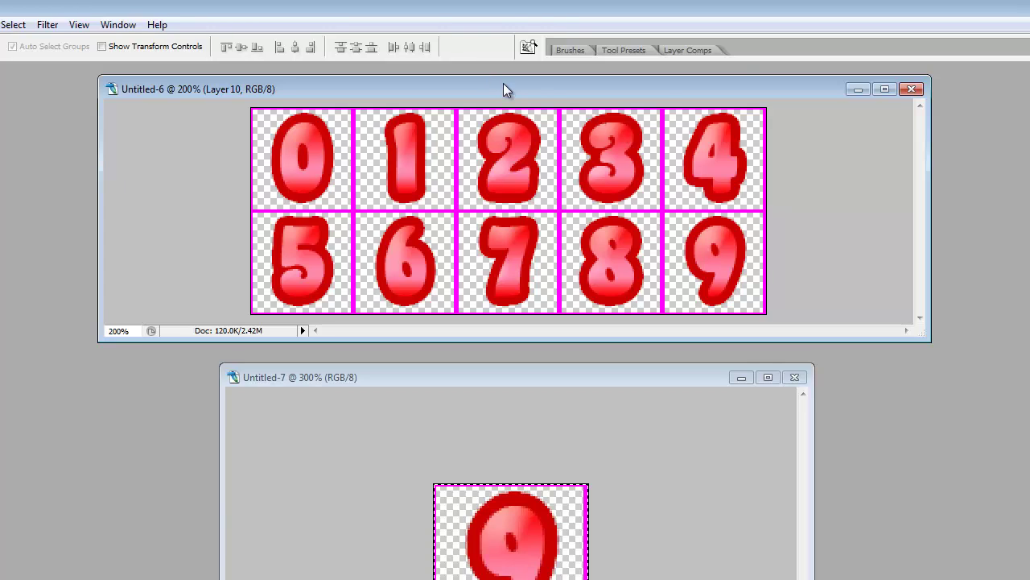
Select all layers of the 320 × 128 sprite sheet and merge them into one layer
left_click_drag(503, 83, 503, 94)
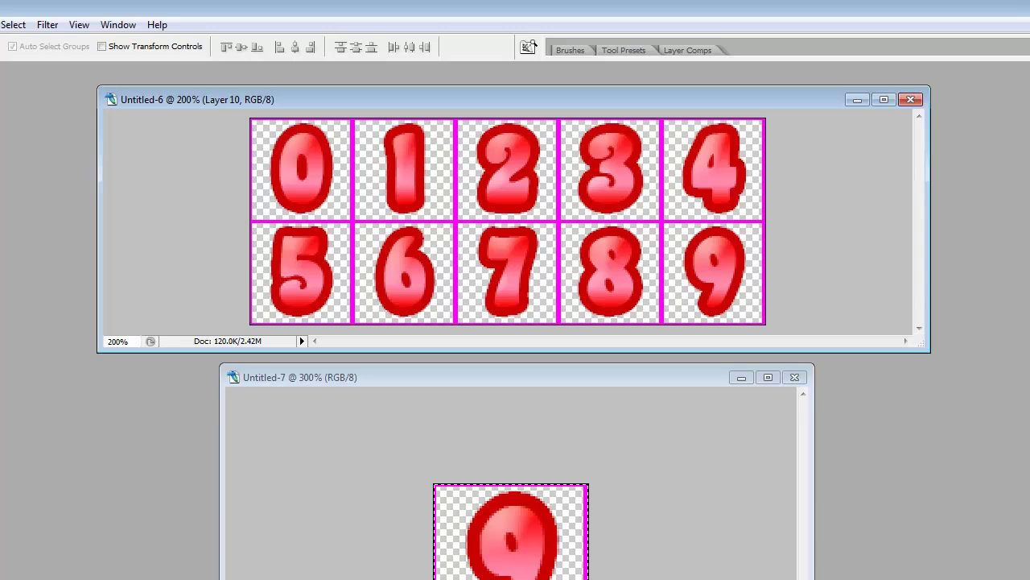
key("ctrl+alt+a")
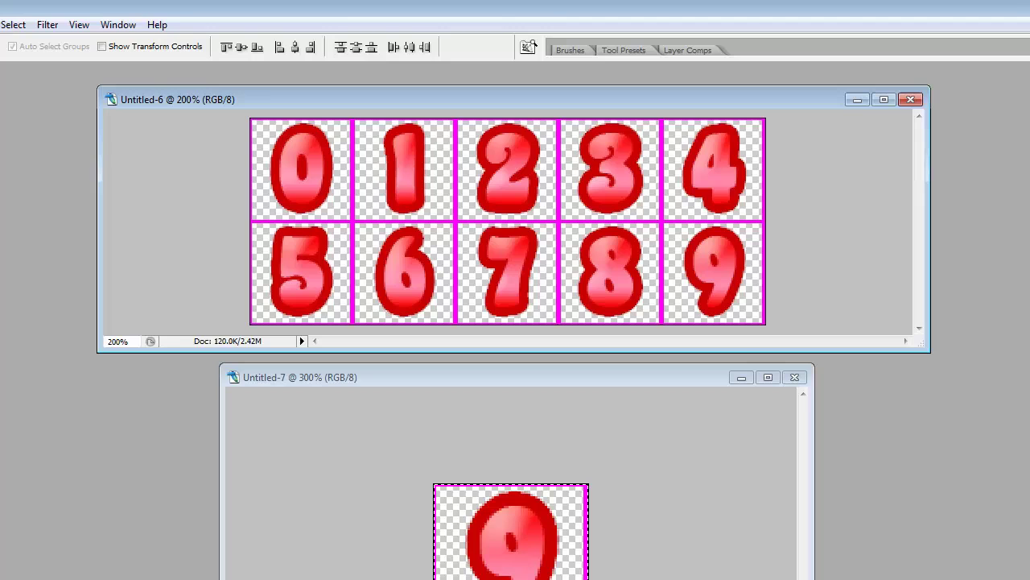
key("ctrl+e")
key("ctrl+z")
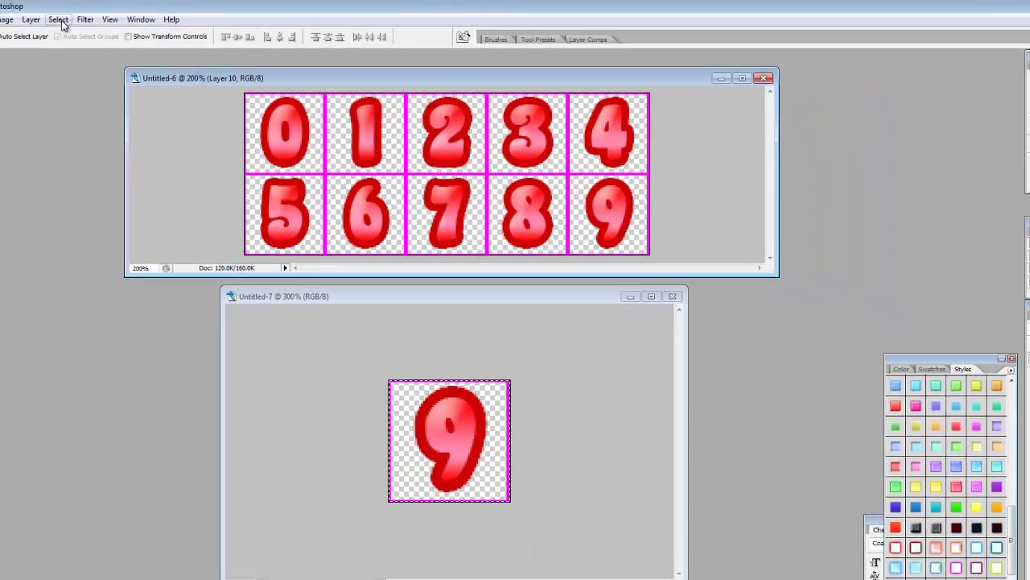
Select the magenta frame lines of the merged digit sheet by colour range with fuzziness 67, delete them and deselect
left_click(13, 24)
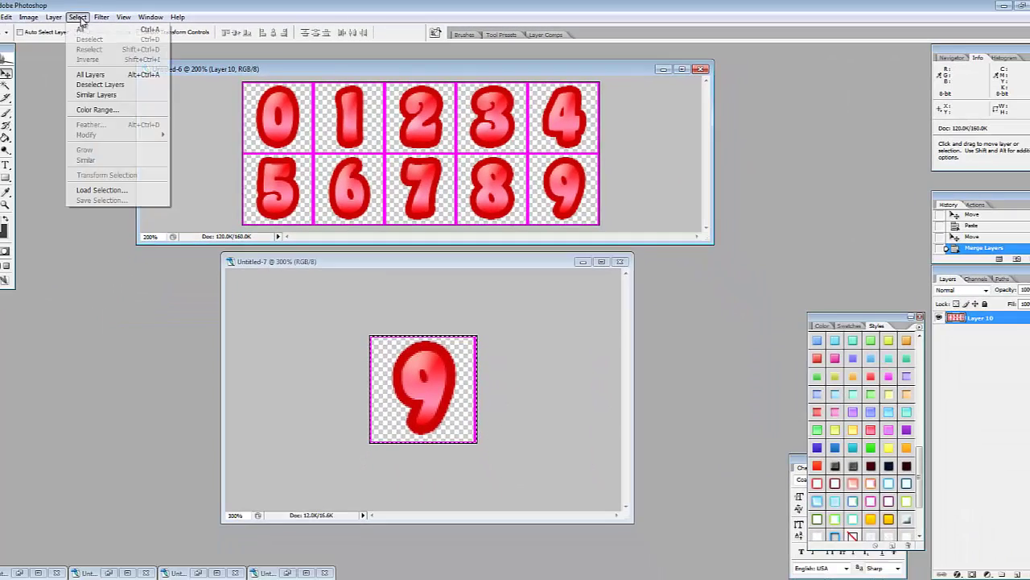
left_click(102, 111)
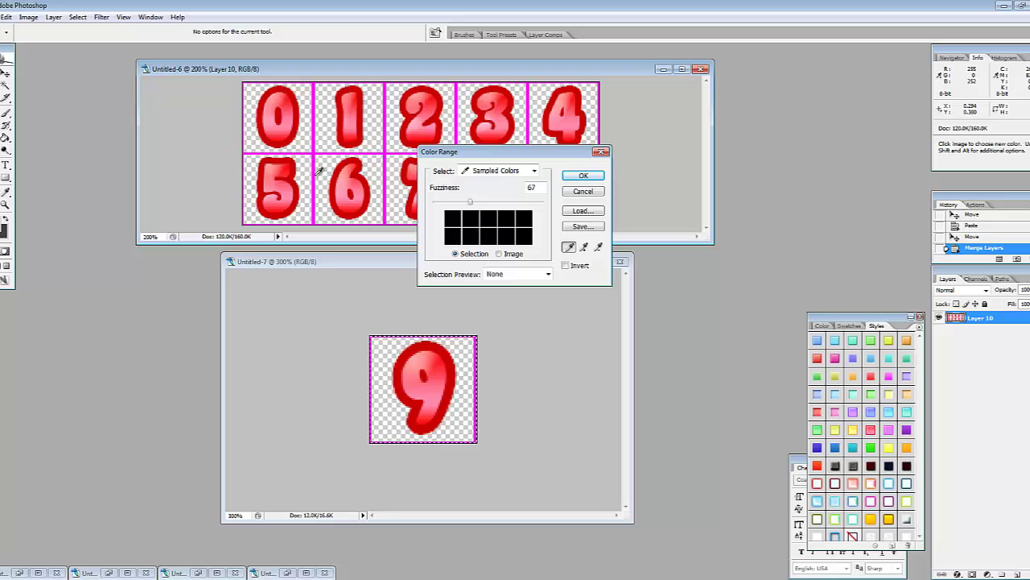
left_click(583, 176)
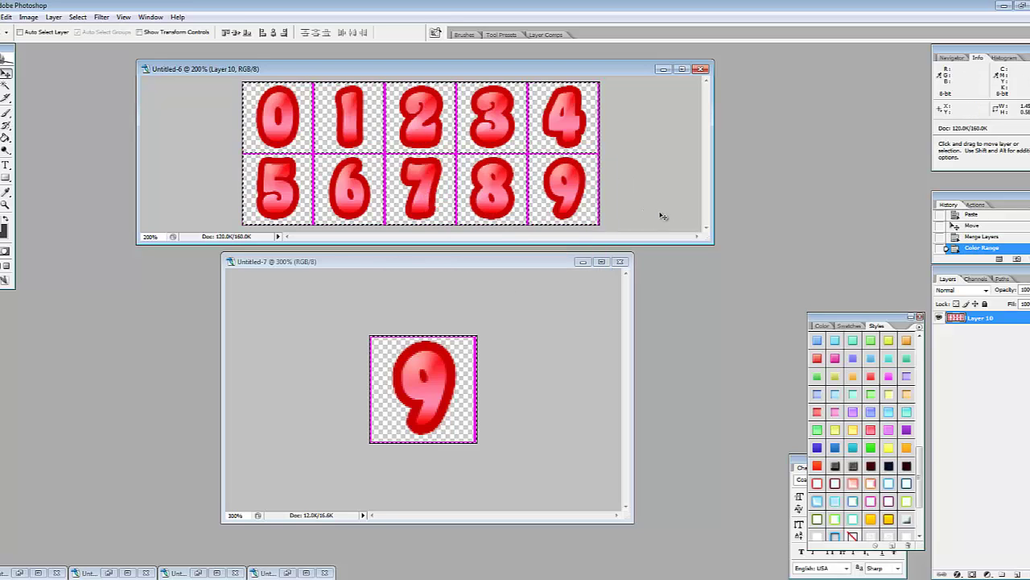
key("Delete")
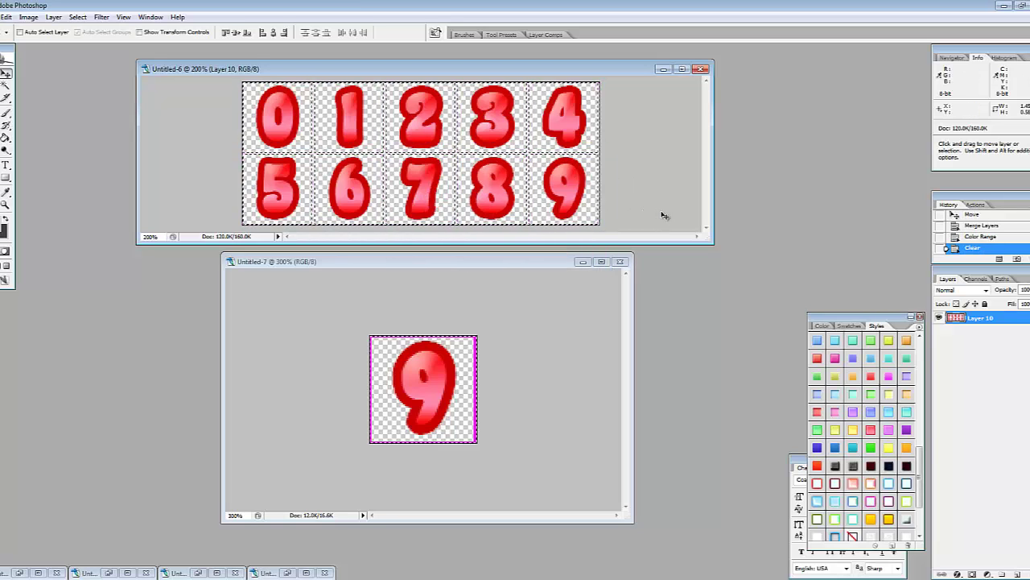
left_click(936, 363)
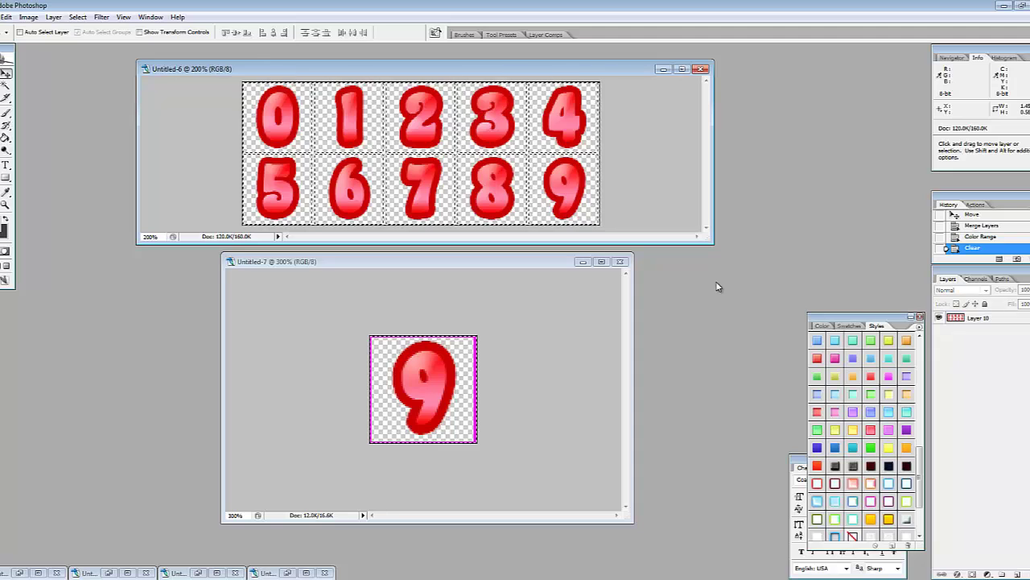
key("ctrl+d")
left_click_drag(376, 71, 351, 69)
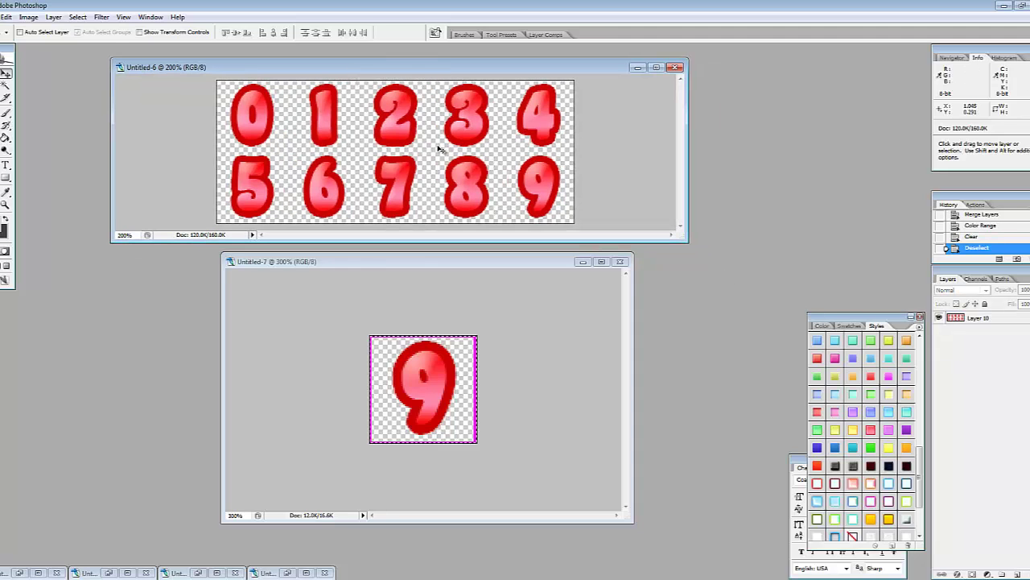
Export the digit sheet for the web as a transparent PNG-24 named timefont in the _Fishing folder
left_click(6, 17)
left_click(41, 140)
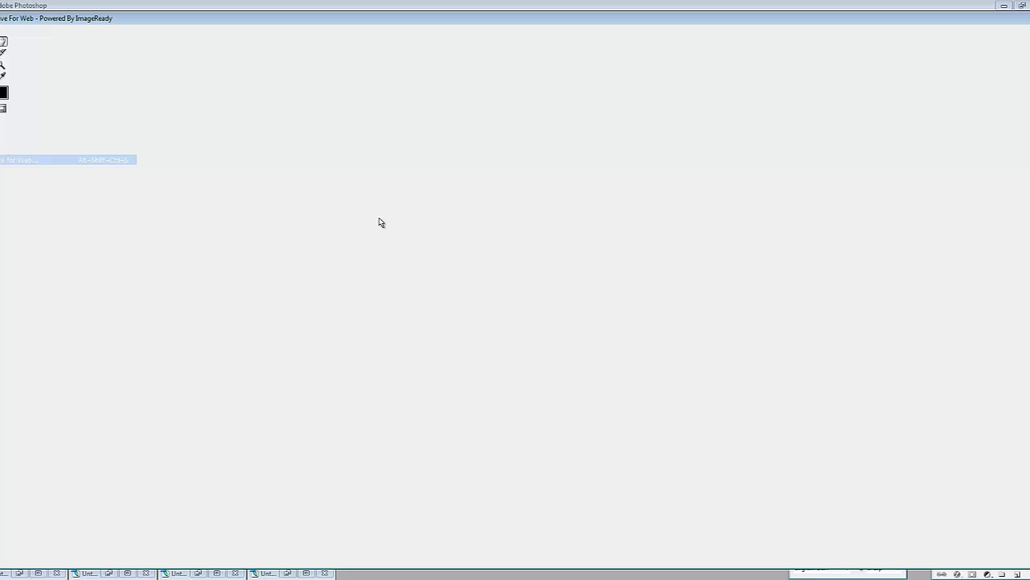
left_click(972, 41)
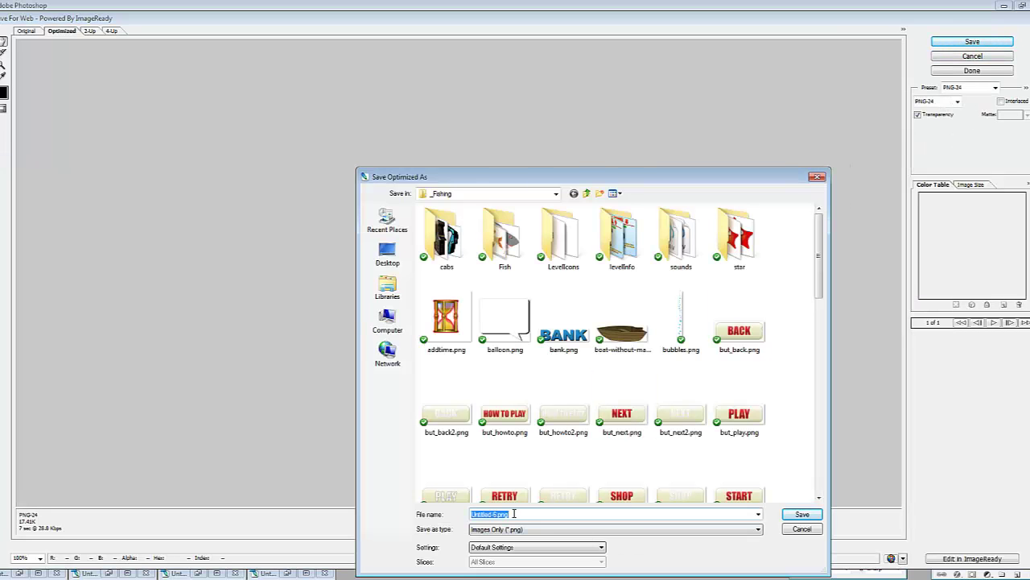
type("lin")
type("efont")
key("Return")
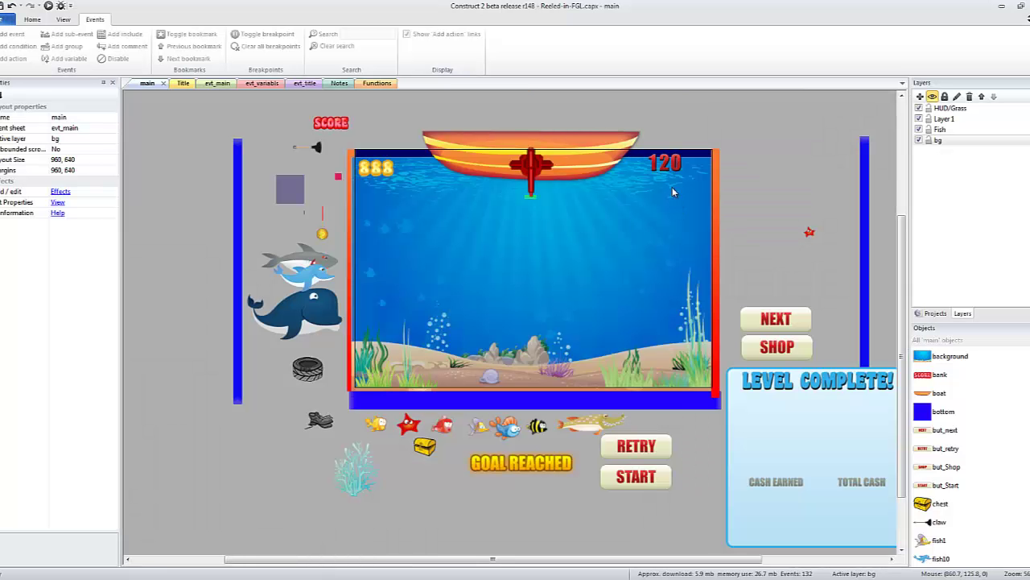
In Construct 2, replace the image of the timer sprite font with timefont.png from the _Fishing folder and close the image editor
left_click(659, 169)
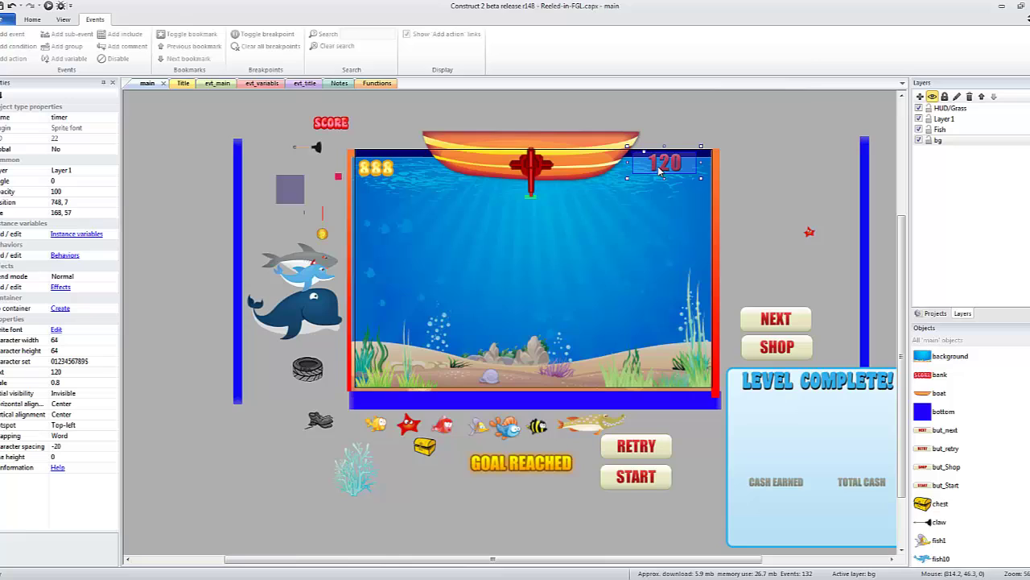
double_click(659, 169)
left_click(205, 35)
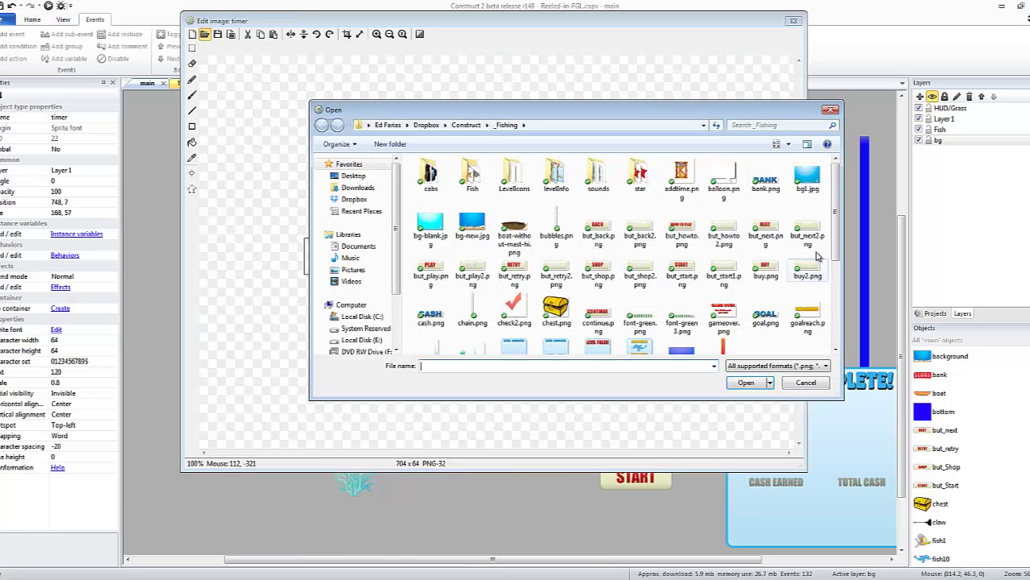
scroll(829, 317, "down", 3)
scroll(829, 316, "down", 1)
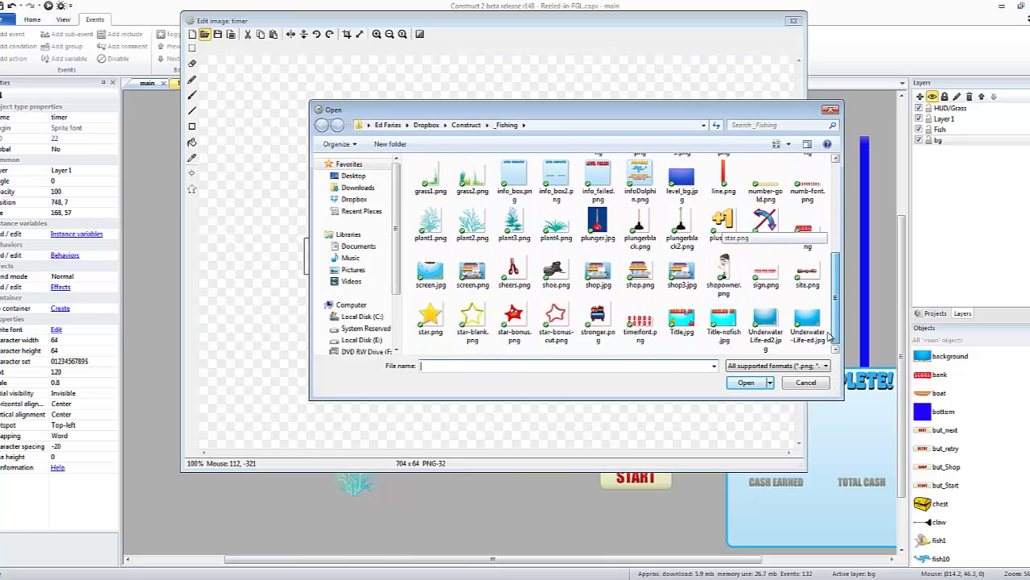
double_click(639, 329)
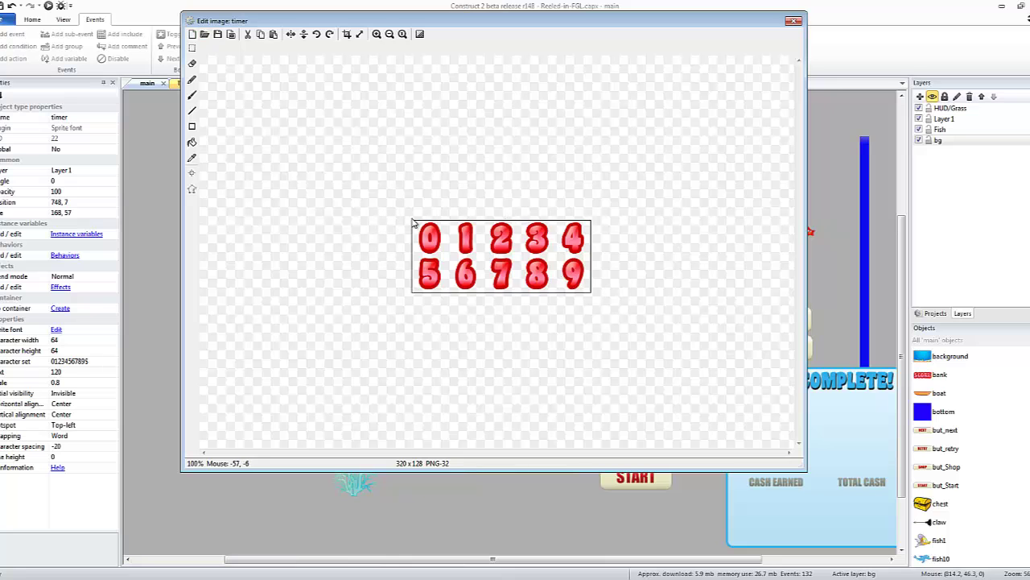
left_click(793, 21)
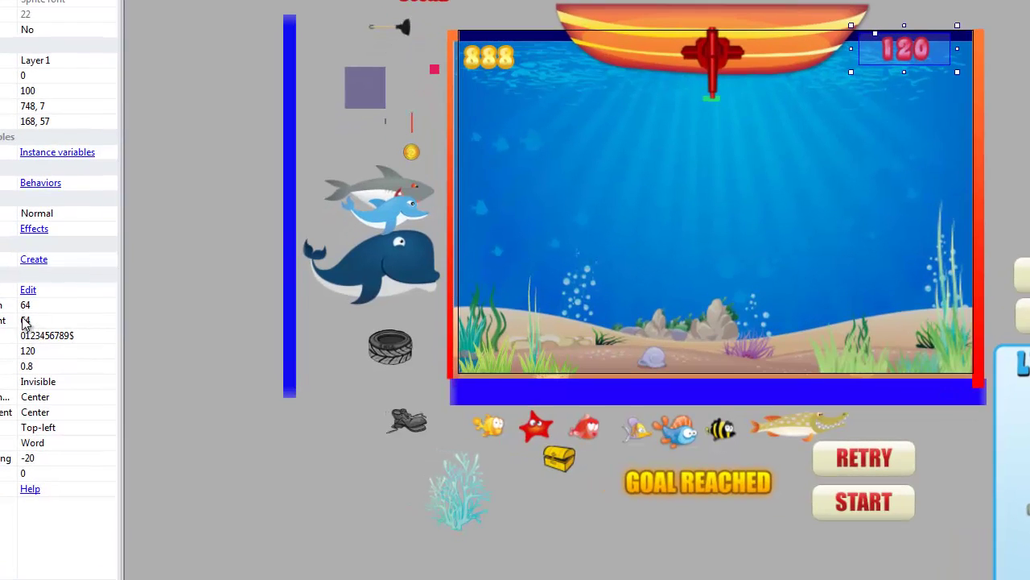
left_click(83, 333)
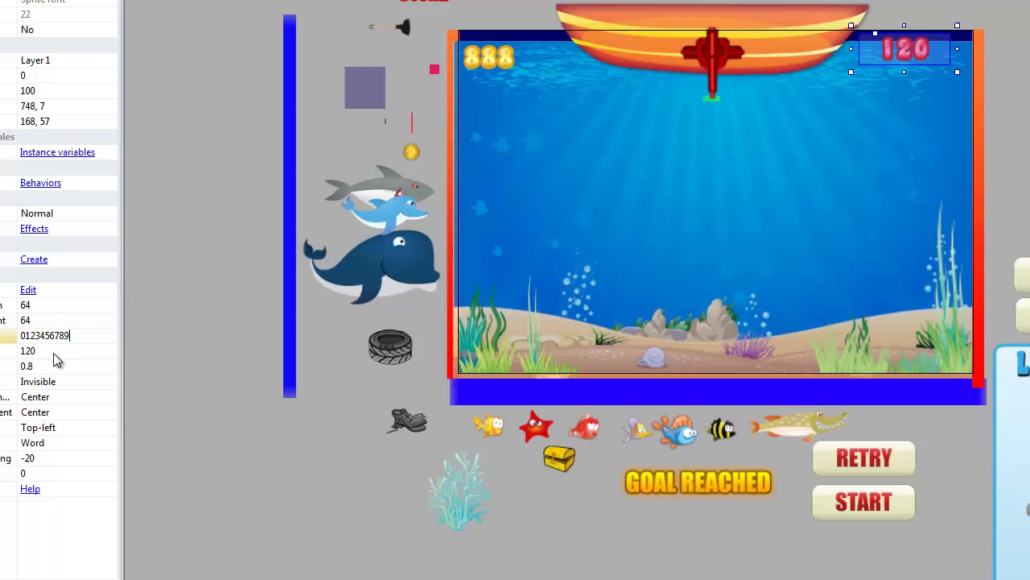
left_click(59, 351)
type("888")
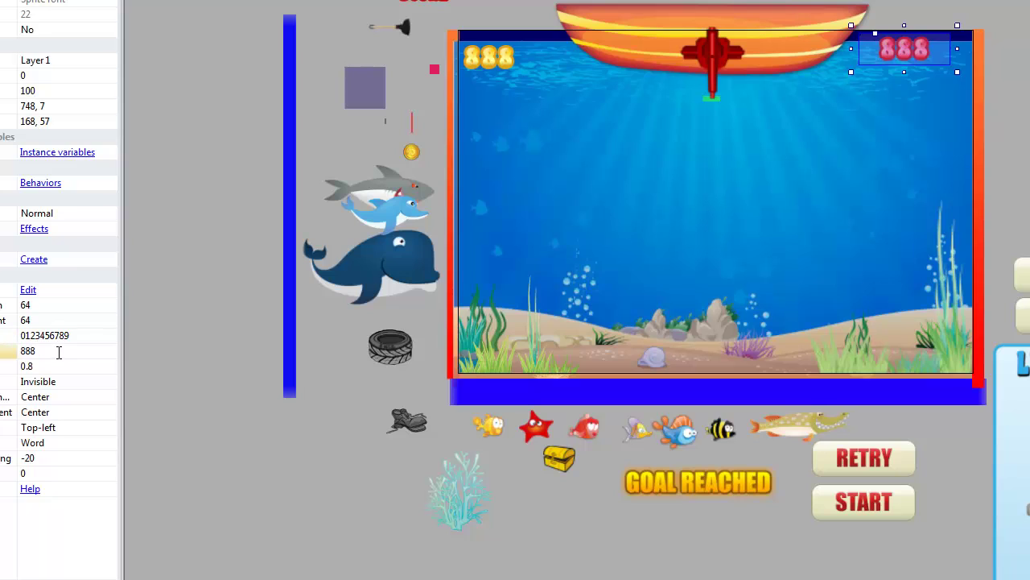
left_click(49, 352)
key("Return")
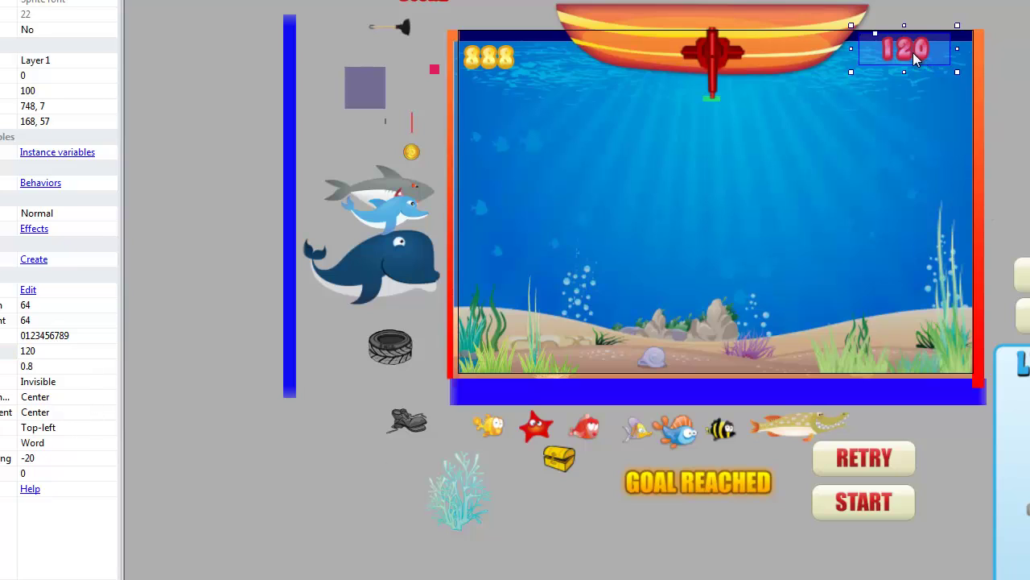
Move the timer slightly down to position 751, 22 and deselect it
left_click_drag(915, 59, 916, 67)
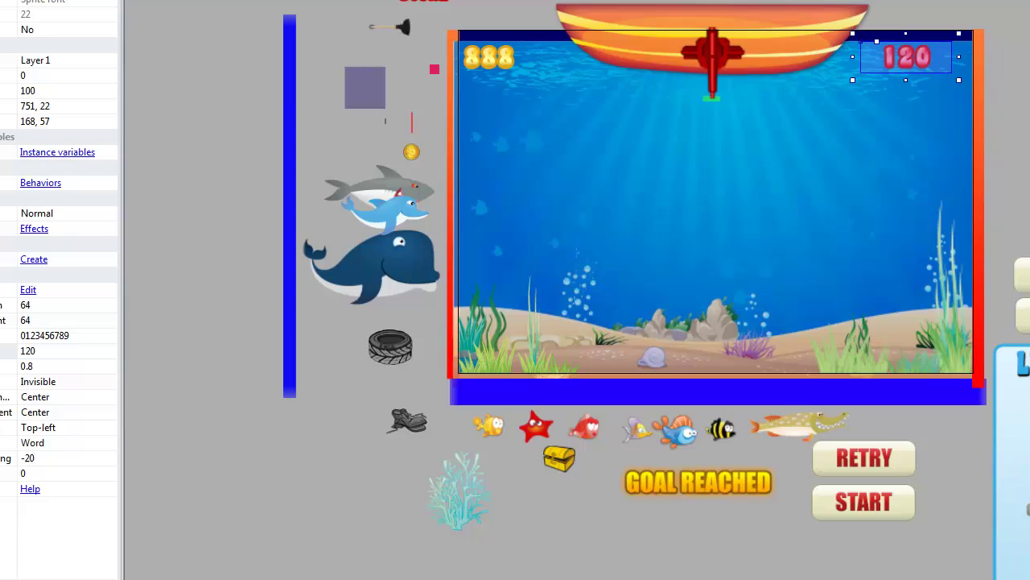
left_click(786, 221)
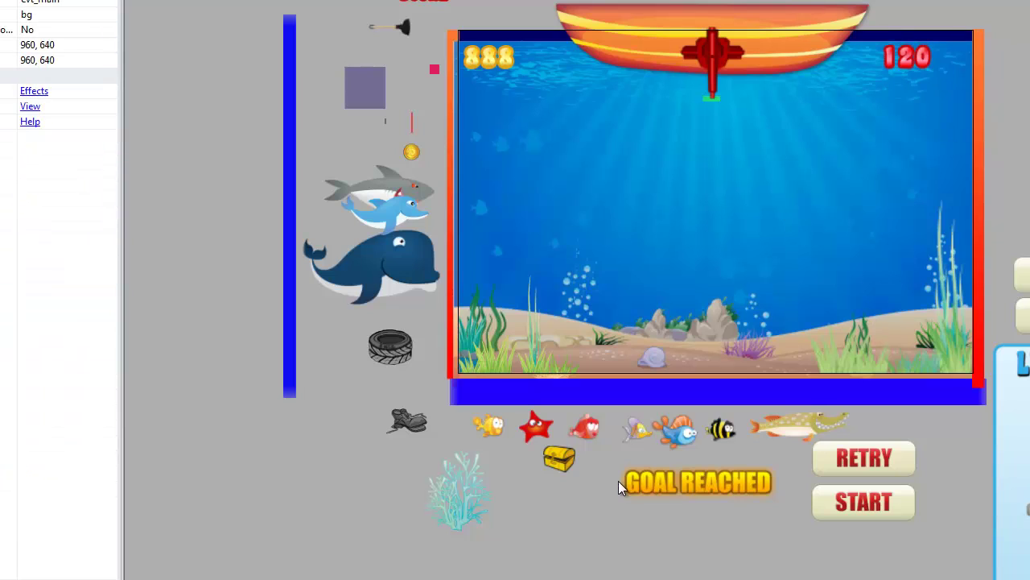